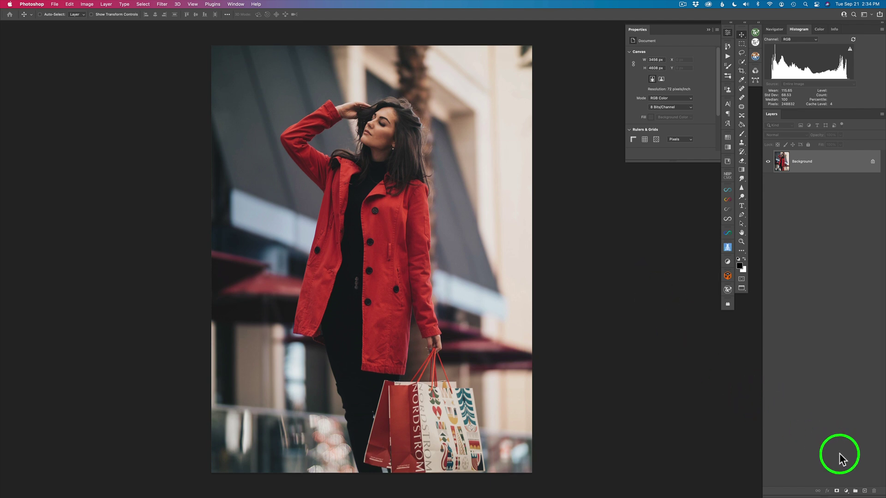
# Add a Hue/Saturation adjustment layer and target the Reds range by sampling the red coat with the targeted adjustment tool
pyautogui.click(847, 491)
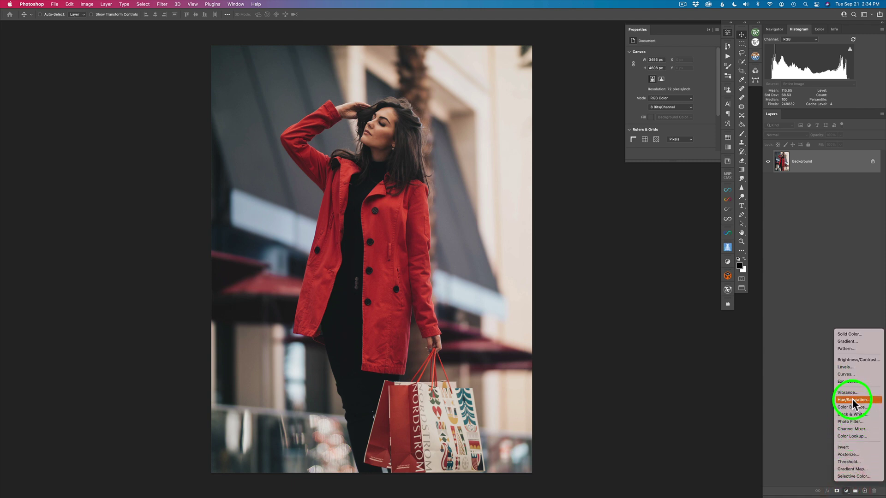
pyautogui.click(852, 401)
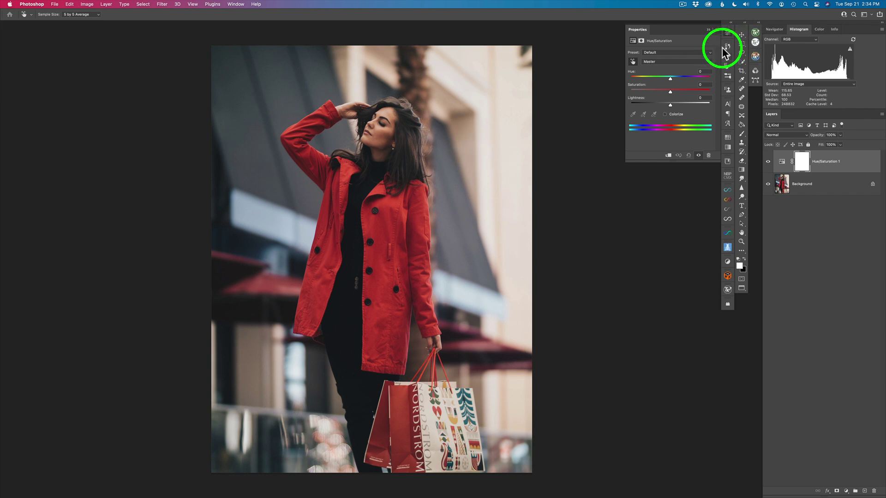
pyautogui.click(717, 30)
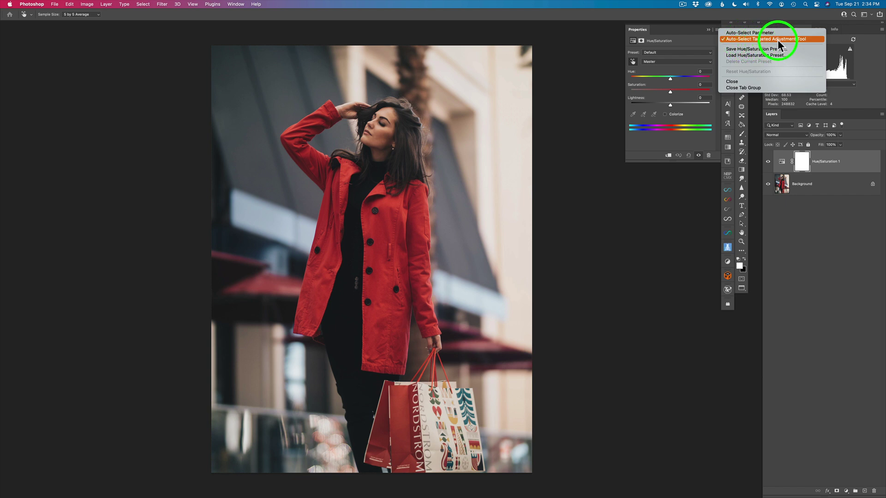
pyautogui.click(706, 41)
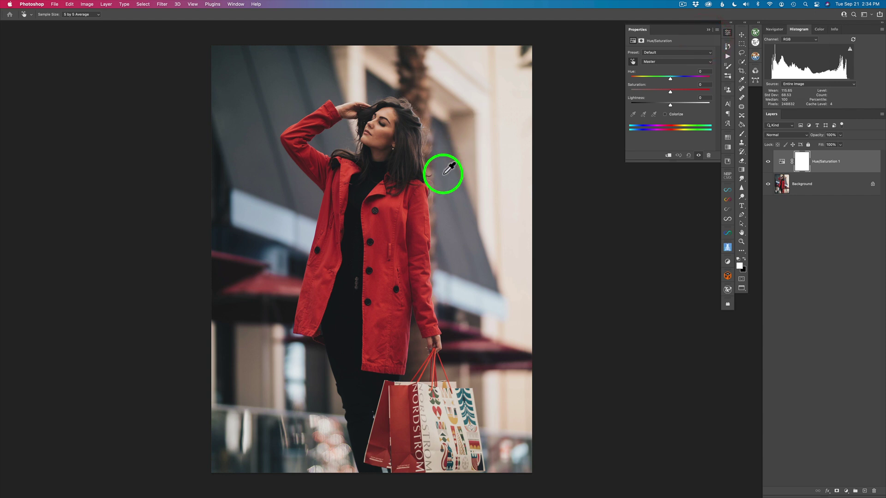
pyautogui.click(385, 208)
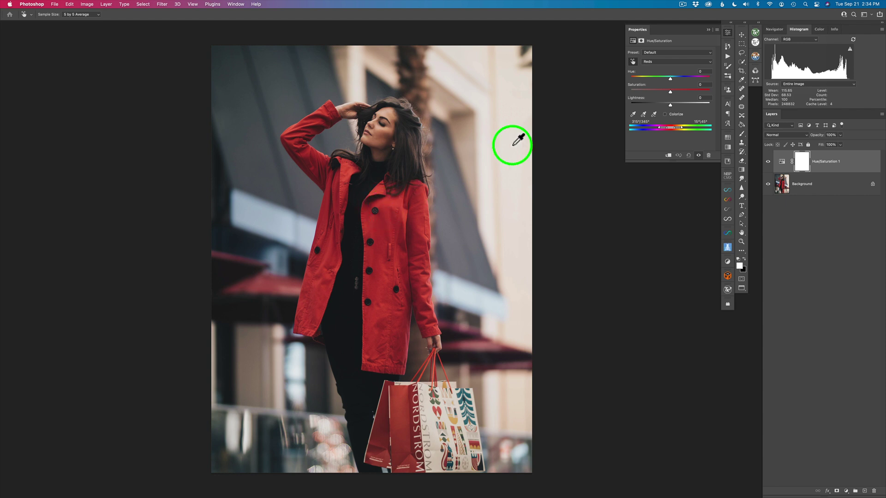
pyautogui.click(671, 61)
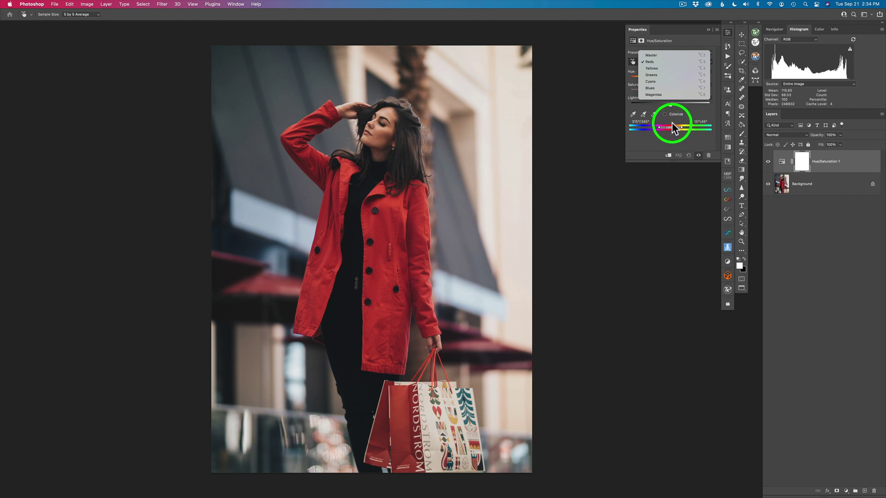
pyautogui.click(668, 125)
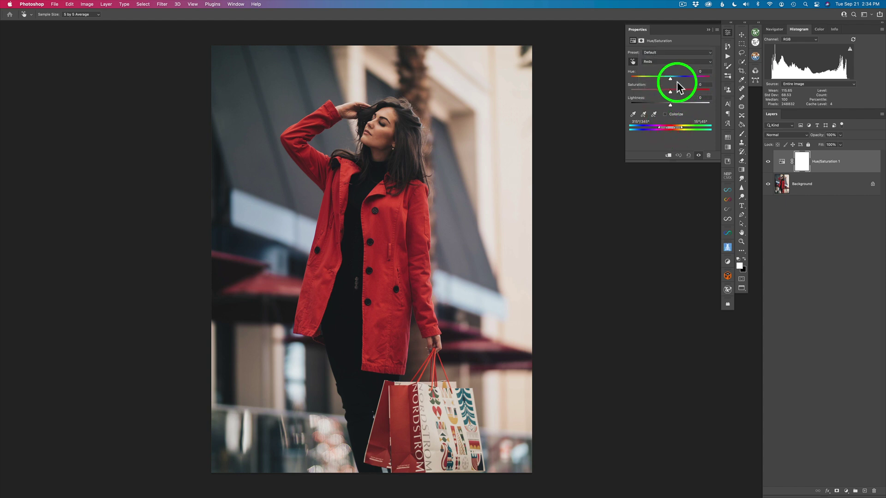
# Shift the Reds to purple with a hue of about -111, slightly lower saturation and lightness of about +15
pyautogui.moveTo(671, 82)
pyautogui.mouseDown()
pyautogui.moveTo(707, 79)
pyautogui.moveTo(627, 83)
pyautogui.moveTo(685, 83)
pyautogui.moveTo(669, 83)
pyautogui.mouseUp()
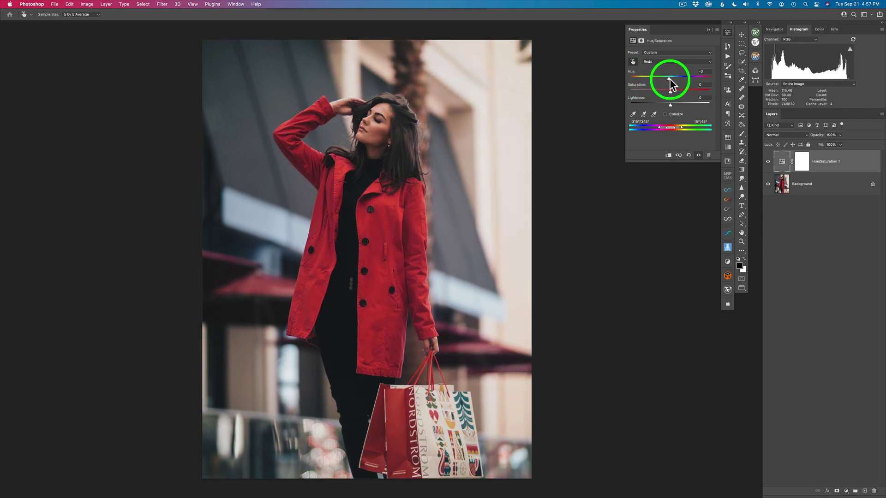
pyautogui.moveTo(670, 79); pyautogui.dragTo(642, 79)
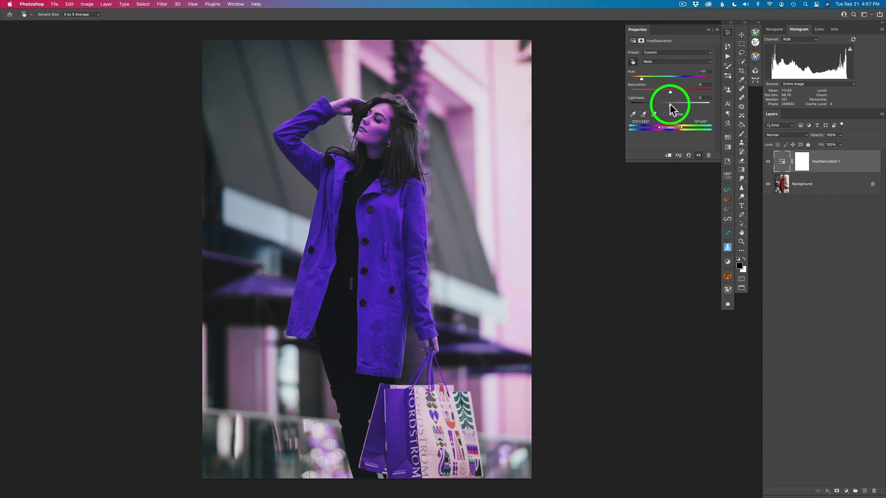
pyautogui.moveTo(670, 104)
pyautogui.mouseDown()
pyautogui.moveTo(679, 90)
pyautogui.moveTo(661, 94)
pyautogui.moveTo(676, 103)
pyautogui.moveTo(668, 91)
pyautogui.mouseUp()
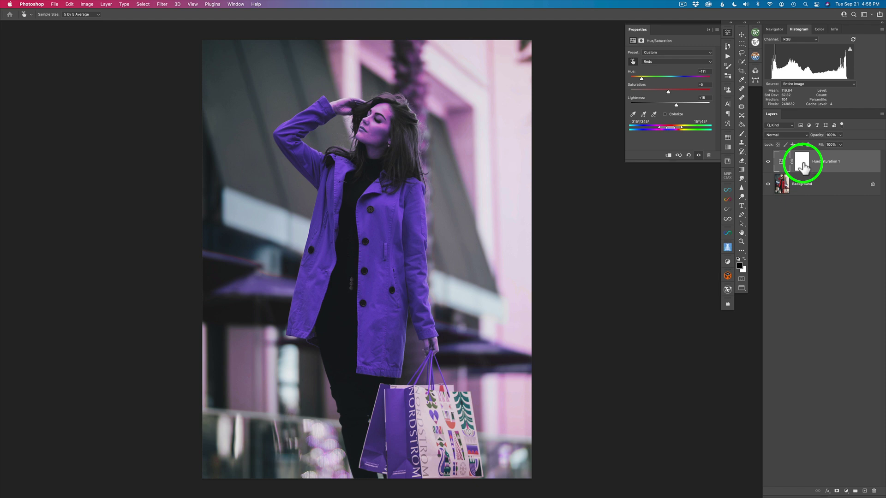
# Invert the Hue/Saturation layer's mask to black and ready the Brush tool with white as the foreground color
pyautogui.click(803, 168)
pyautogui.press('b')
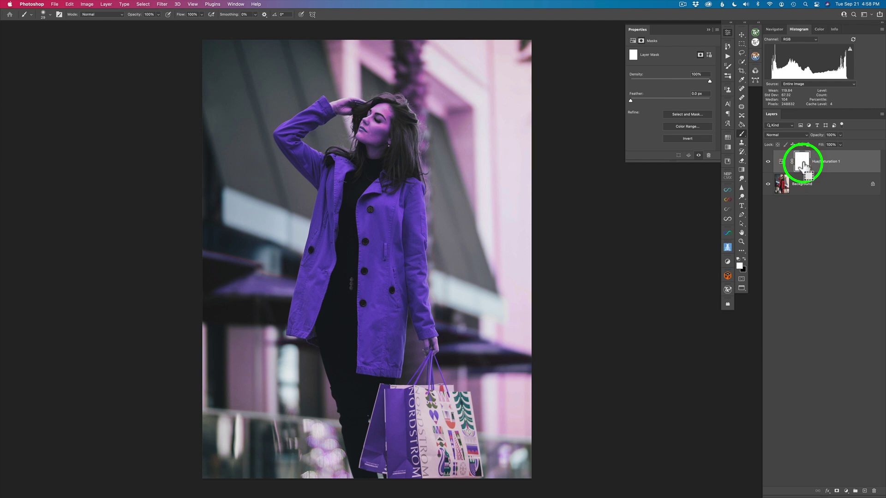
pyautogui.press('super+i')
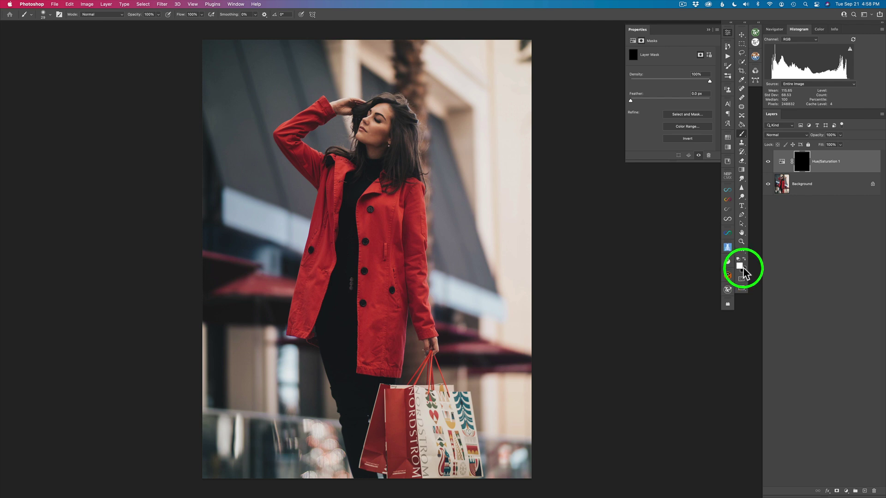
pyautogui.press('x')
pyautogui.press('x')
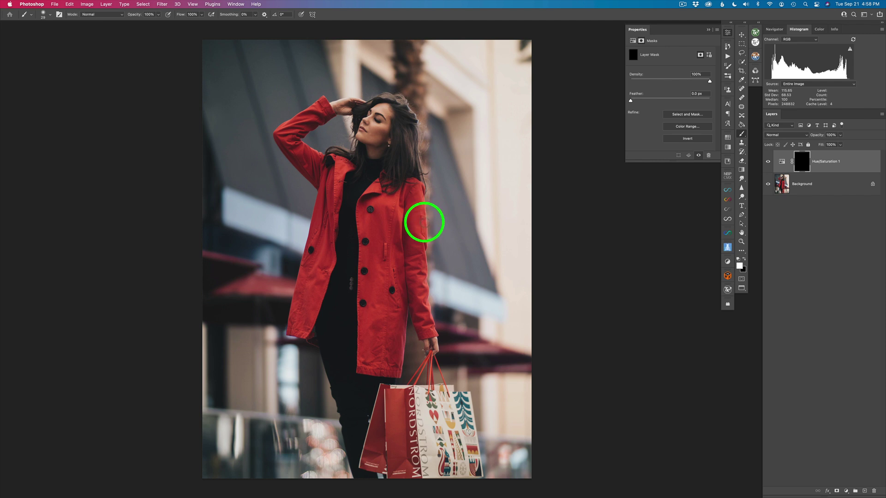
# Paint white on the mask over the buttoned half of the coat to reveal the purple, using black to clean up spills
pyautogui.moveTo(380, 205)
pyautogui.mouseDown()
pyautogui.moveTo(397, 204)
pyautogui.moveTo(389, 206)
pyautogui.mouseUp()
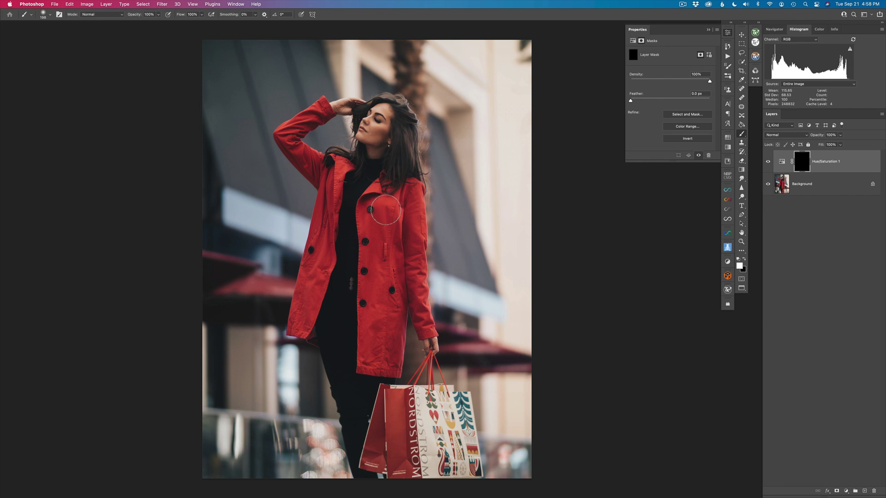
pyautogui.moveTo(383, 183)
pyautogui.mouseDown()
pyautogui.moveTo(376, 200)
pyautogui.moveTo(392, 196)
pyautogui.moveTo(386, 209)
pyautogui.moveTo(362, 196)
pyautogui.moveTo(364, 233)
pyautogui.moveTo(369, 208)
pyautogui.moveTo(373, 225)
pyautogui.moveTo(361, 272)
pyautogui.moveTo(371, 338)
pyautogui.moveTo(366, 365)
pyautogui.moveTo(359, 362)
pyautogui.moveTo(385, 364)
pyautogui.moveTo(357, 363)
pyautogui.moveTo(359, 289)
pyautogui.moveTo(366, 336)
pyautogui.moveTo(387, 332)
pyautogui.moveTo(392, 350)
pyautogui.moveTo(375, 369)
pyautogui.moveTo(390, 369)
pyautogui.moveTo(387, 306)
pyautogui.moveTo(386, 354)
pyautogui.moveTo(395, 316)
pyautogui.moveTo(393, 349)
pyautogui.mouseUp()
pyautogui.moveTo(380, 311); pyautogui.dragTo(396, 399)
pyautogui.press('x')
pyautogui.moveTo(383, 271)
pyautogui.mouseDown()
pyautogui.moveTo(381, 227)
pyautogui.moveTo(392, 302)
pyautogui.moveTo(404, 268)
pyautogui.moveTo(388, 232)
pyautogui.moveTo(392, 203)
pyautogui.moveTo(409, 201)
pyautogui.moveTo(410, 192)
pyautogui.moveTo(407, 275)
pyautogui.moveTo(411, 213)
pyautogui.mouseUp()
pyautogui.moveTo(432, 300)
pyautogui.mouseDown()
pyautogui.moveTo(402, 301)
pyautogui.moveTo(431, 334)
pyautogui.moveTo(413, 285)
pyautogui.moveTo(425, 308)
pyautogui.moveTo(415, 190)
pyautogui.mouseUp()
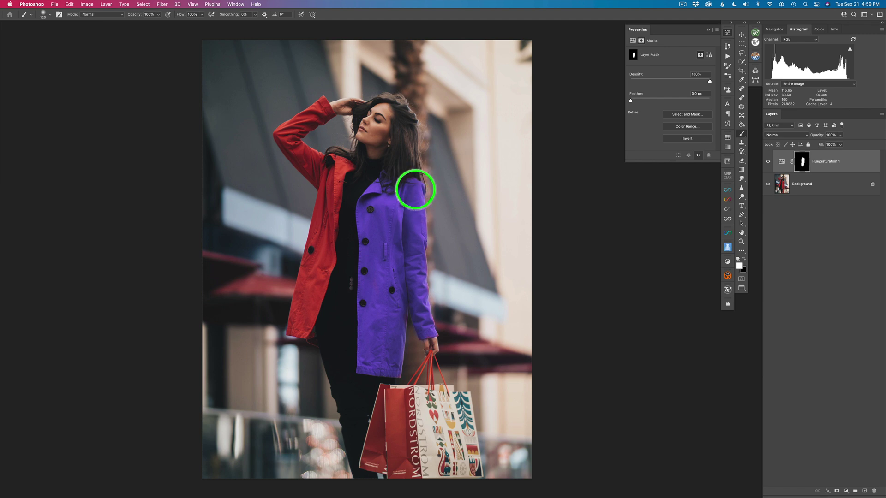
# Paint the lowered sleeve white on the mask down to the cuff, and remove the color spill around the hand holding the bags
pyautogui.moveTo(415, 289)
pyautogui.mouseDown()
pyautogui.moveTo(411, 282)
pyautogui.moveTo(425, 292)
pyautogui.mouseUp()
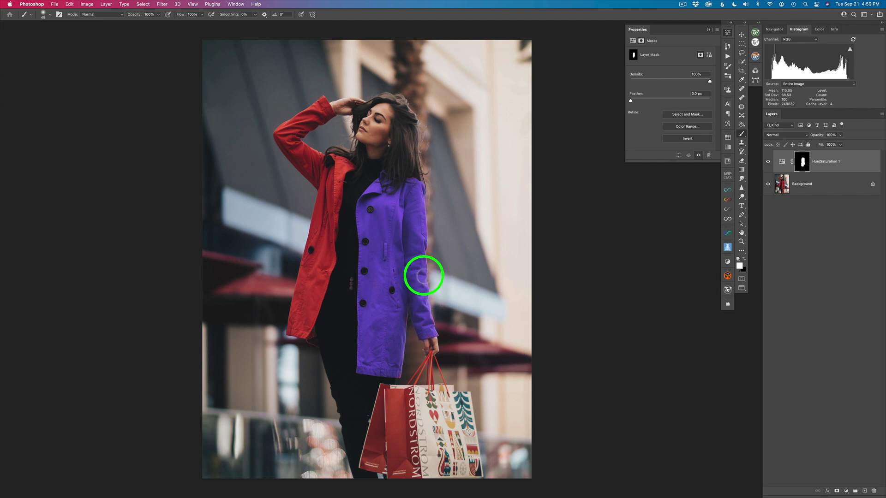
pyautogui.click(419, 270)
pyautogui.moveTo(377, 285)
pyautogui.mouseDown()
pyautogui.moveTo(382, 277)
pyautogui.moveTo(372, 287)
pyautogui.mouseUp()
pyautogui.moveTo(416, 327); pyautogui.dragTo(421, 332)
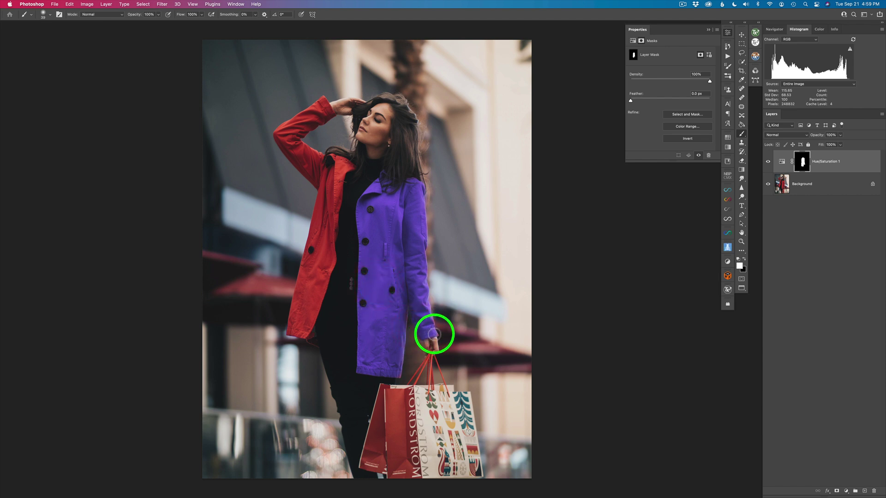
pyautogui.press('x')
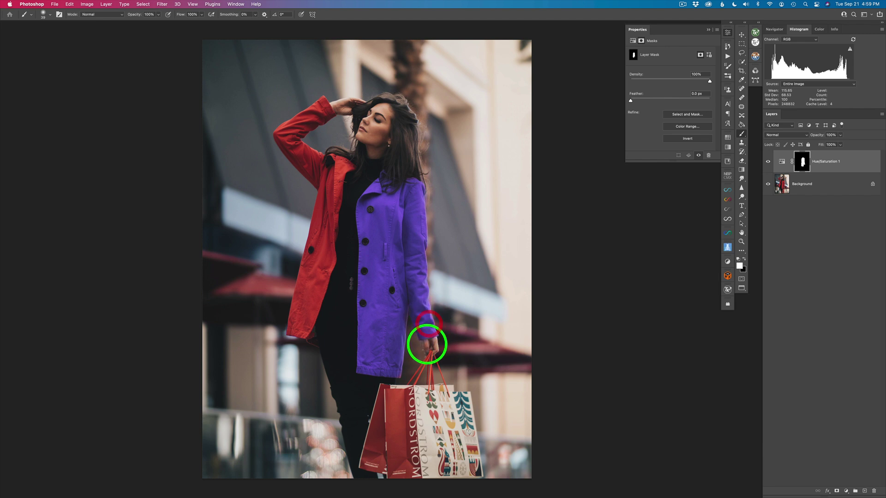
pyautogui.moveTo(428, 341); pyautogui.dragTo(427, 341)
# Paint white on the mask over the coat's other half and raised sleeve, cleaning up the edge near the raised hand with black
pyautogui.moveTo(315, 267)
pyautogui.mouseDown()
pyautogui.moveTo(307, 273)
pyautogui.moveTo(316, 283)
pyautogui.mouseUp()
pyautogui.press('x')
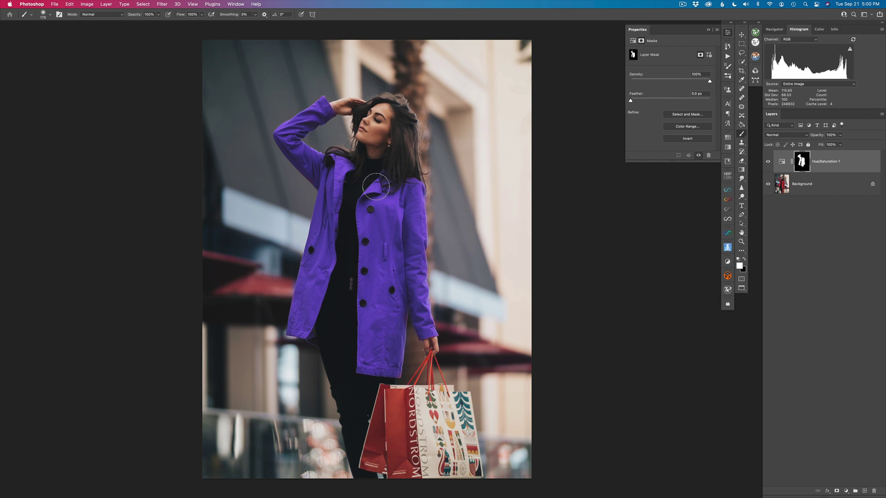
pyautogui.moveTo(346, 99); pyautogui.dragTo(332, 96)
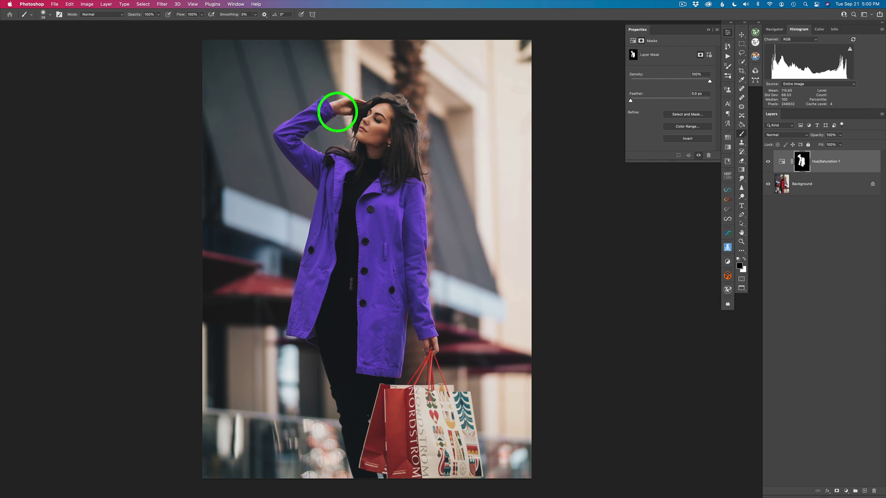
pyautogui.press('x')
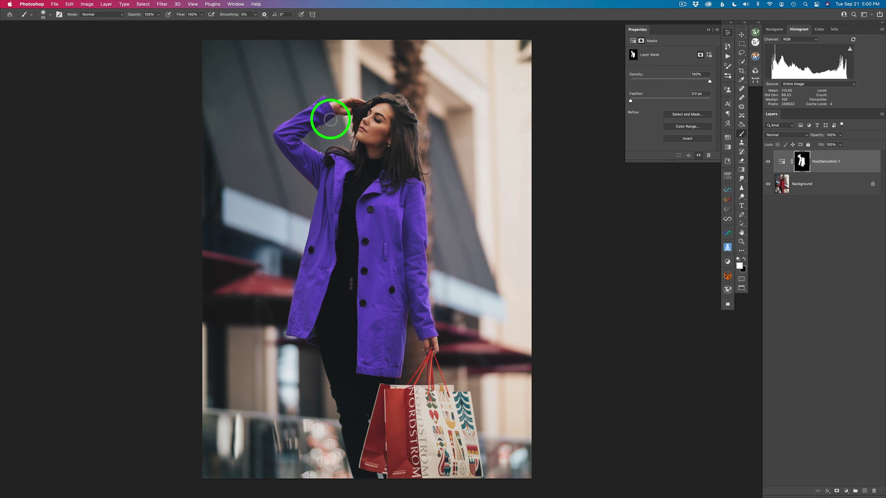
pyautogui.moveTo(328, 107)
pyautogui.mouseDown()
pyautogui.moveTo(331, 119)
pyautogui.moveTo(322, 98)
pyautogui.moveTo(311, 107)
pyautogui.mouseUp()
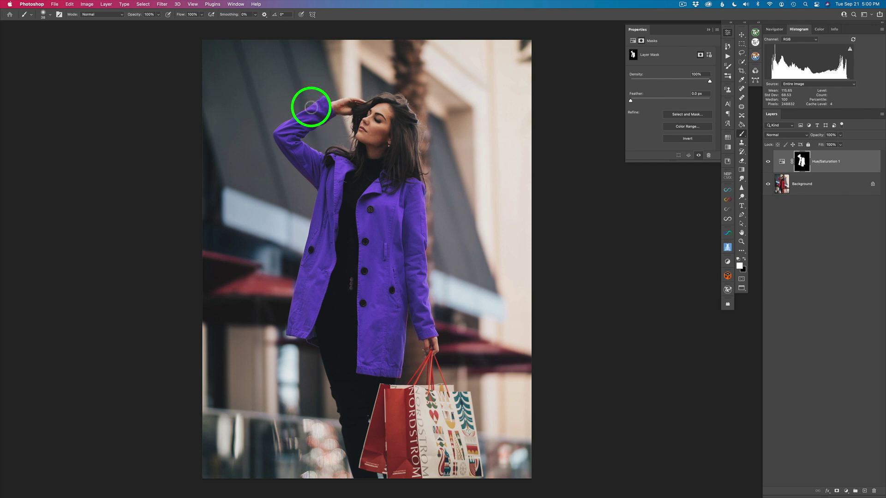
# Refine the mask along the raised sleeve's cuff and edges and the opposite shoulder with a small white brush
pyautogui.moveTo(442, 71); pyautogui.dragTo(412, 80)
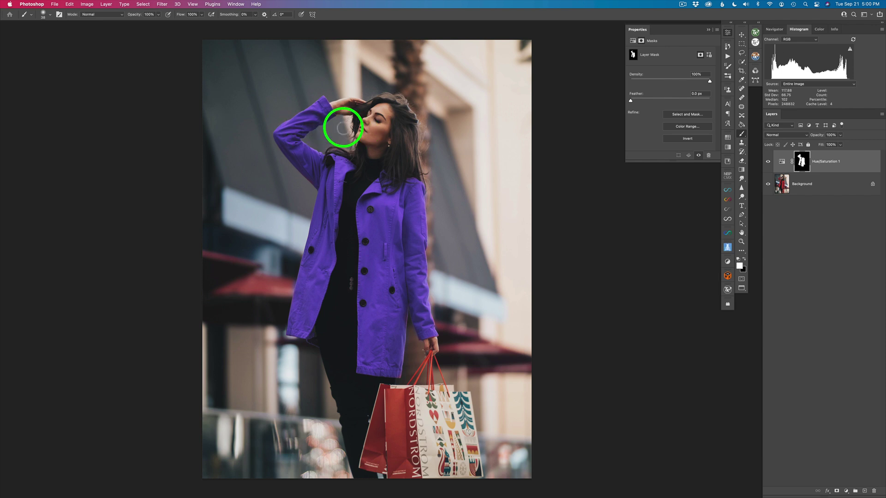
pyautogui.hotkey('ctrl', '+')
pyautogui.hotkey('ctrl', '+')
pyautogui.scroll(10, 343, 128)
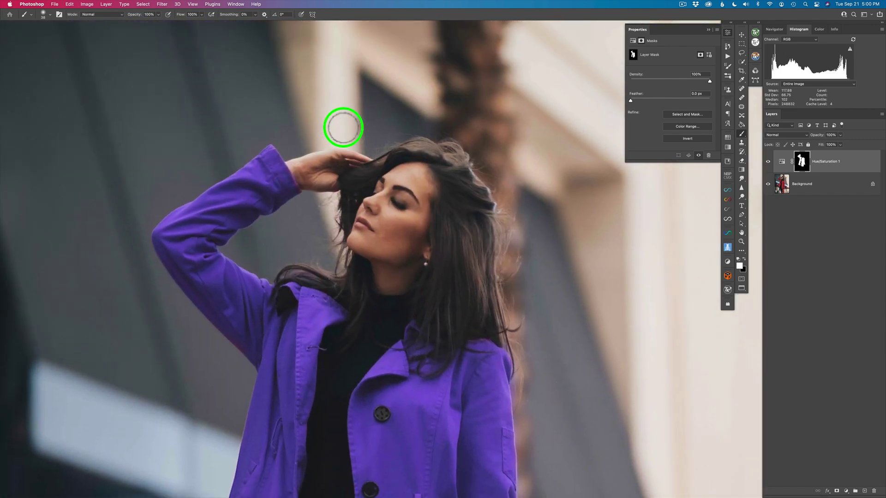
pyautogui.moveTo(286, 184); pyautogui.dragTo(277, 178)
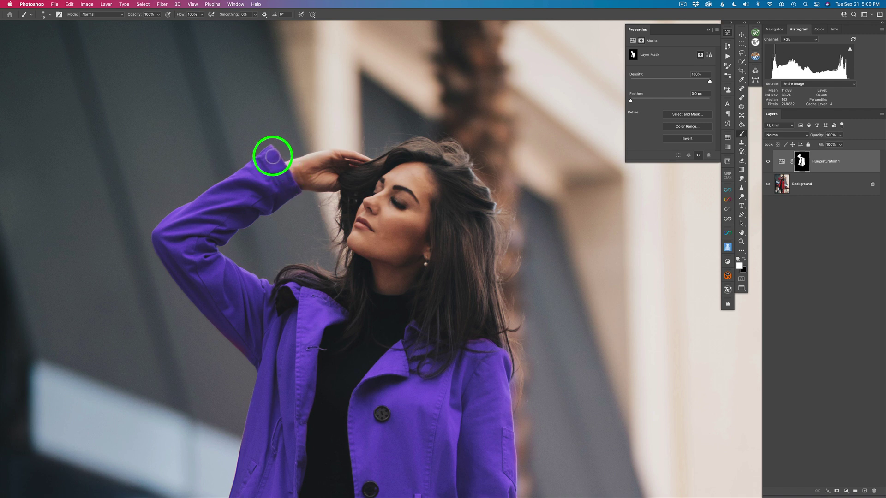
pyautogui.moveTo(255, 242); pyautogui.dragTo(261, 194)
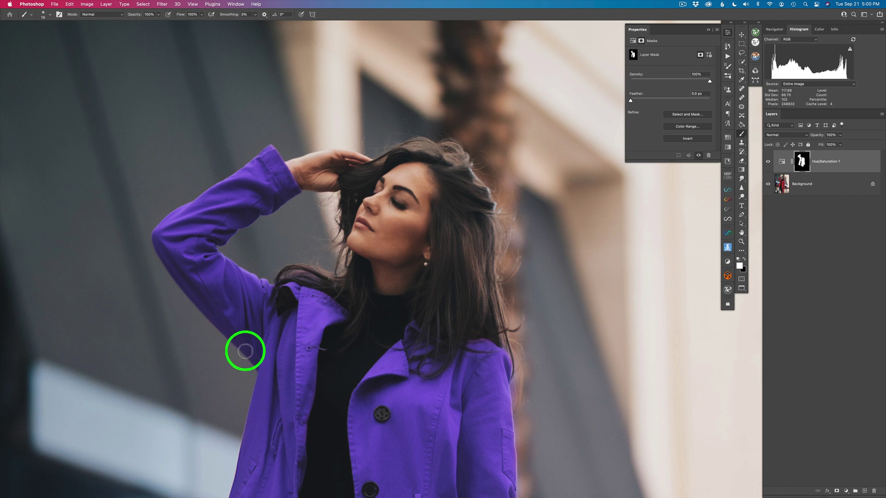
pyautogui.moveTo(211, 304); pyautogui.dragTo(202, 296)
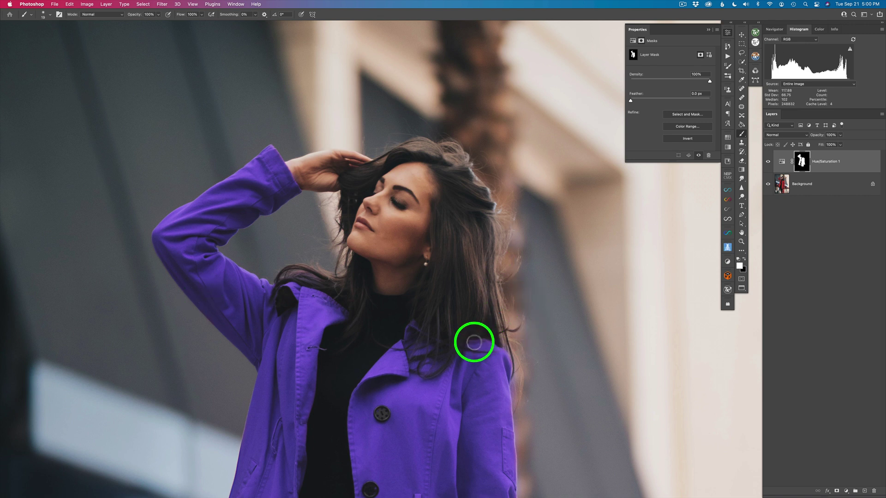
pyautogui.moveTo(502, 370); pyautogui.dragTo(460, 370)
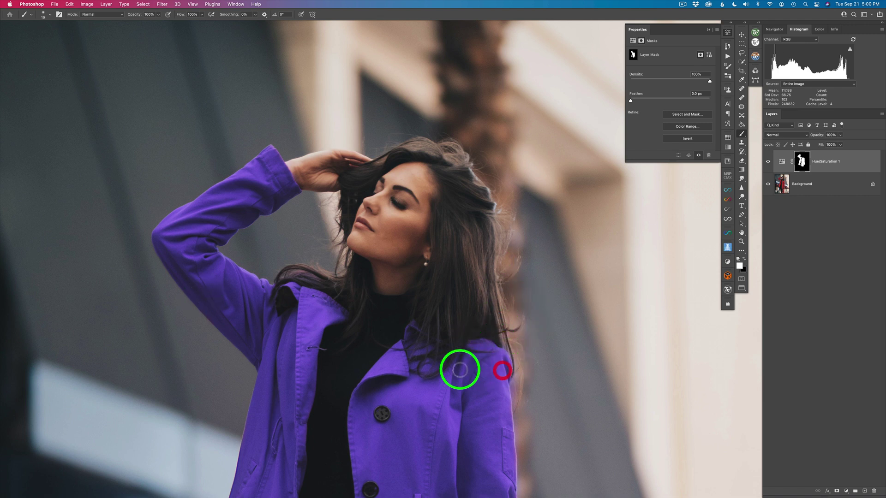
# Touch up the mask with white along the lowered sleeve, the coat's side edges and the lower hem
pyautogui.scroll(-10, 460, 370)
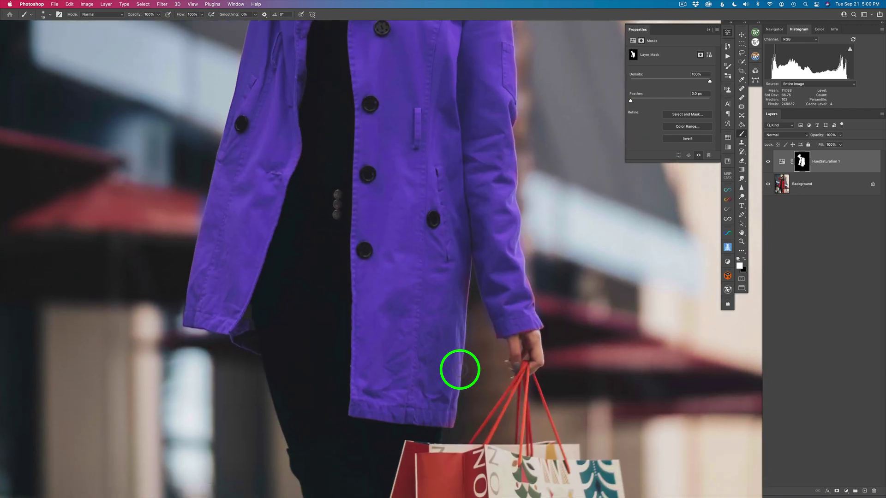
pyautogui.moveTo(469, 284)
pyautogui.mouseDown()
pyautogui.moveTo(461, 308)
pyautogui.moveTo(460, 299)
pyautogui.moveTo(524, 290)
pyautogui.mouseUp()
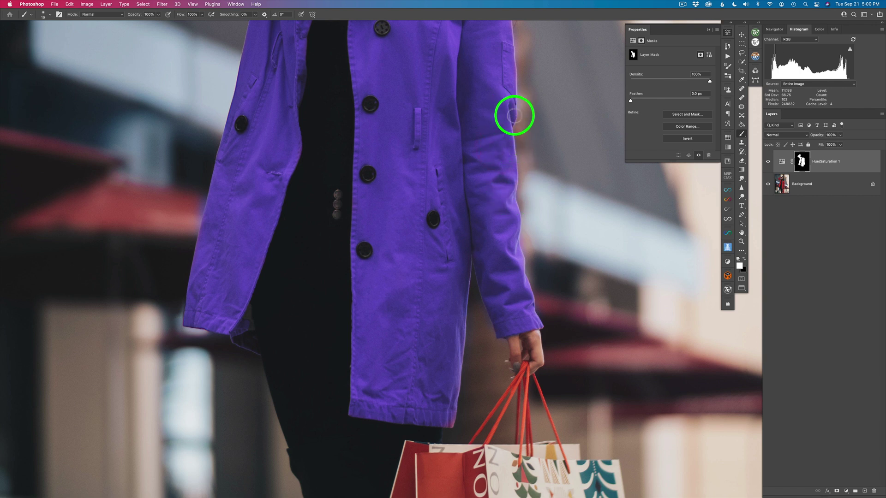
pyautogui.moveTo(508, 119); pyautogui.dragTo(494, 123)
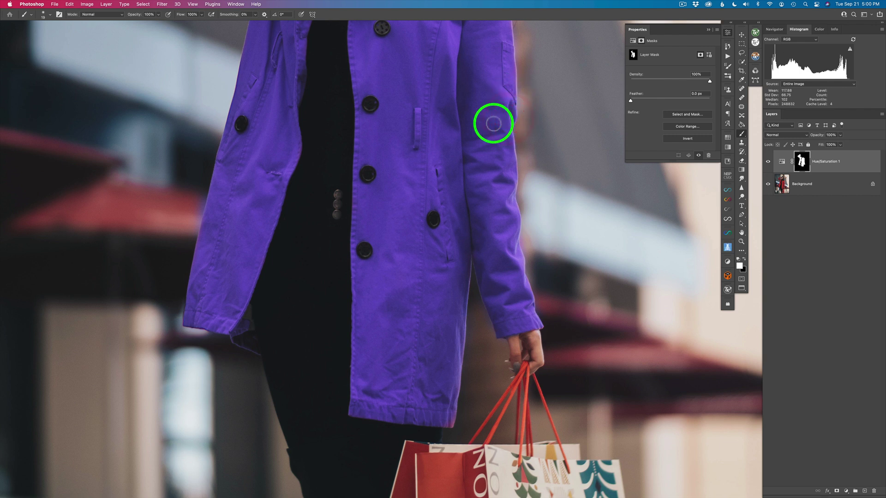
pyautogui.moveTo(274, 207); pyautogui.dragTo(251, 221)
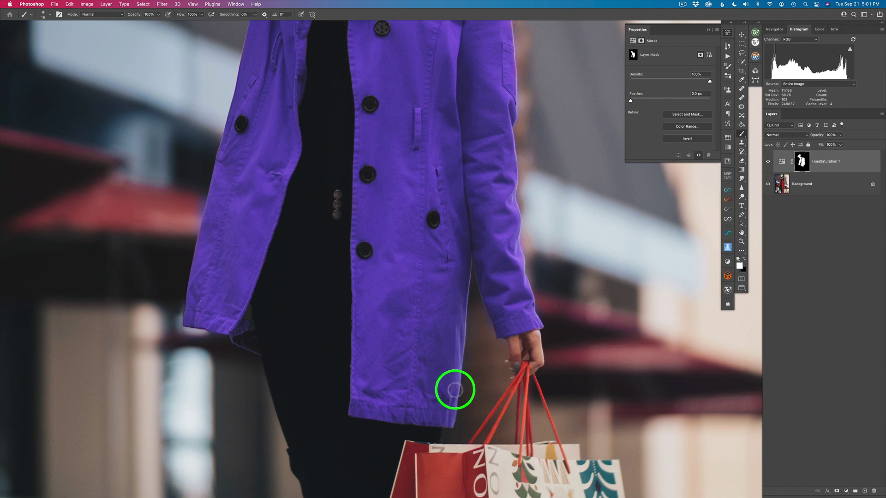
pyautogui.moveTo(437, 386); pyautogui.dragTo(385, 404)
# Hide and reshow the Hue/Saturation layer with the whole image in view to compare the coat before and after
pyautogui.press('super+0')
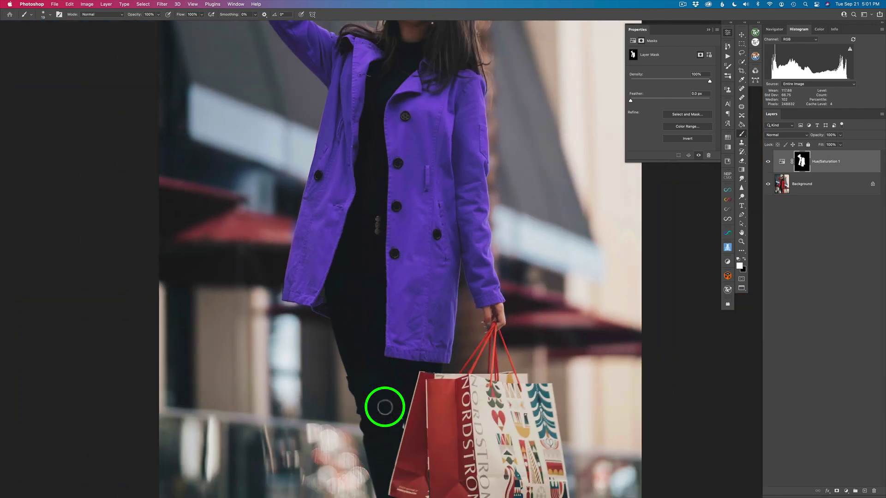
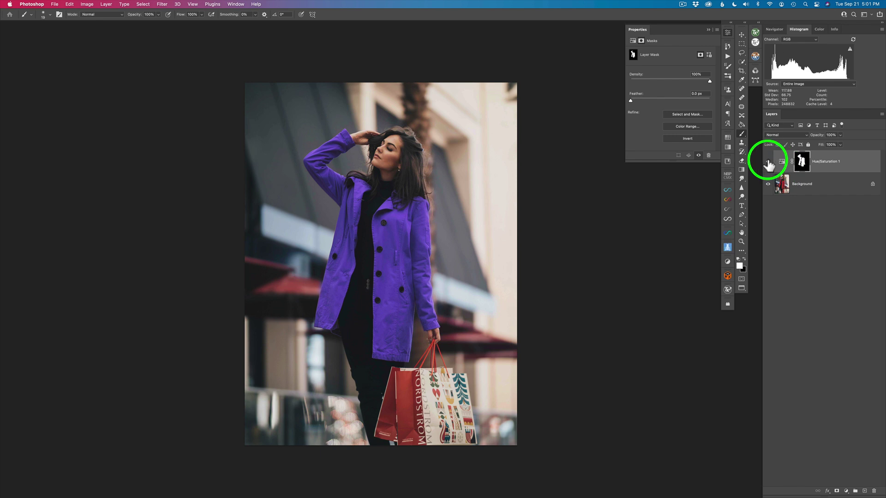
pyautogui.click(768, 161)
pyautogui.click(768, 162)
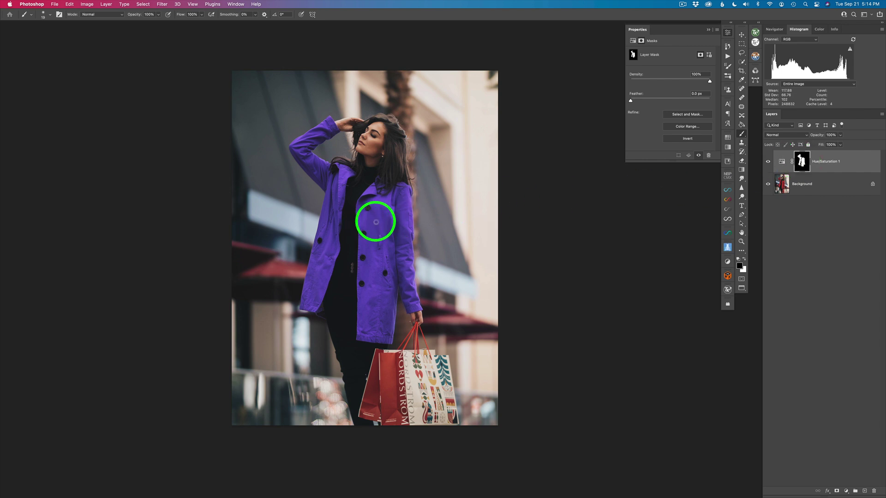
# Show the Hue/Saturation layer's Reds settings and toggle the layer's visibility to compare the coat before and after
pyautogui.click(782, 163)
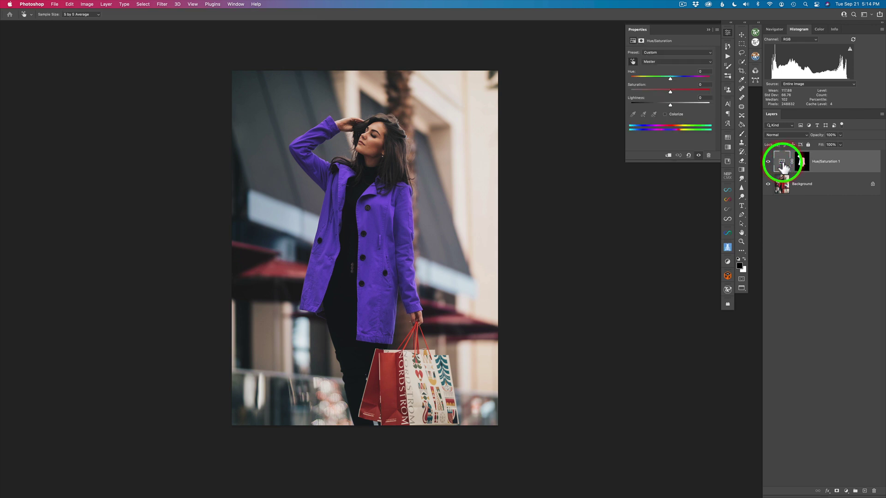
pyautogui.click(664, 65)
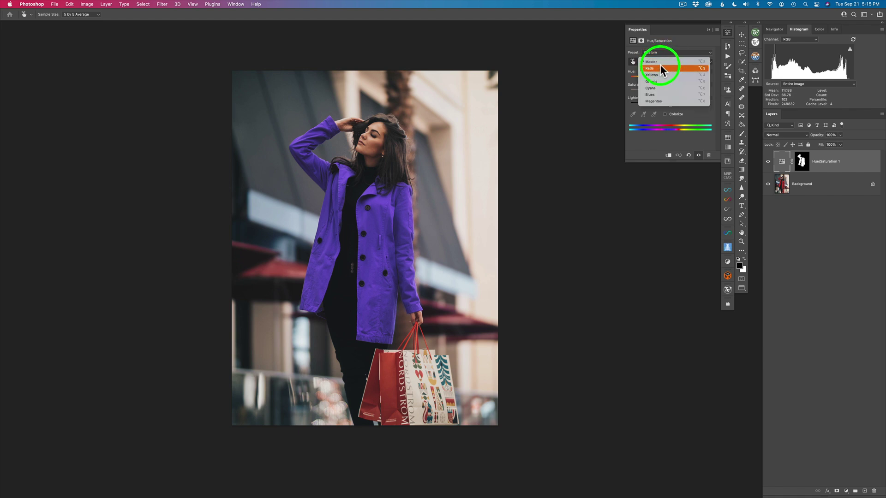
pyautogui.click(662, 69)
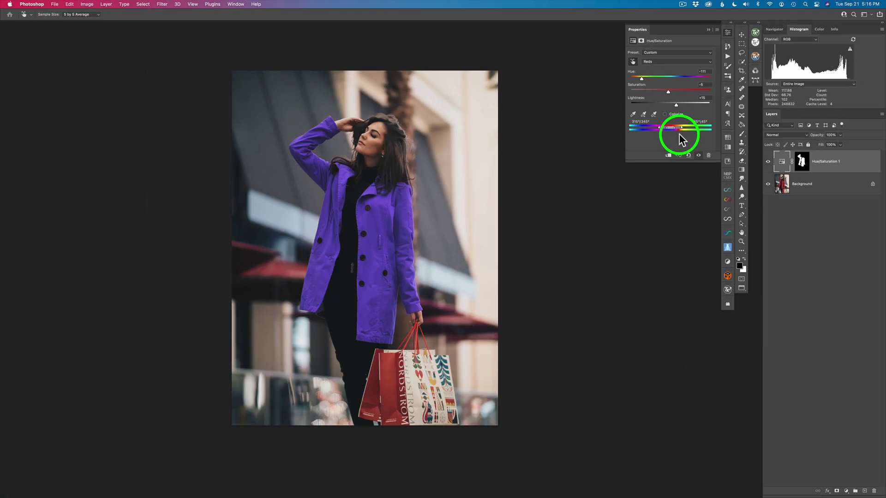
pyautogui.click(768, 161)
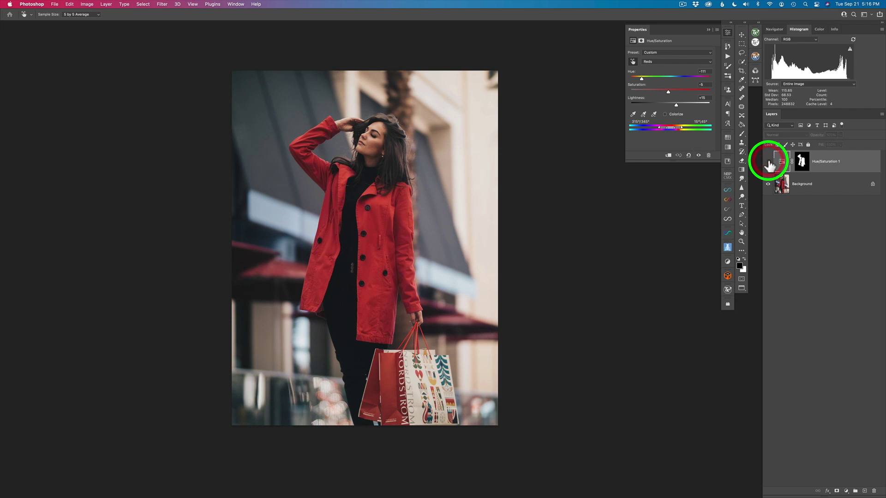
pyautogui.click(768, 163)
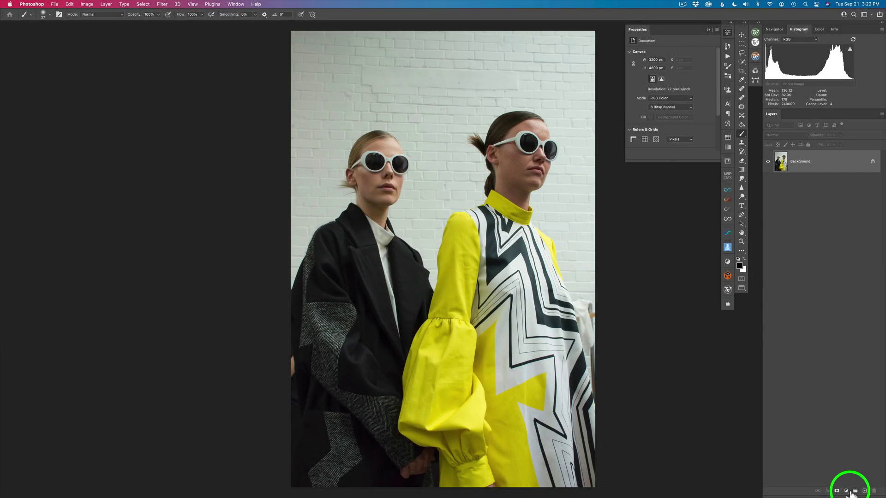
# Add a Hue/Saturation adjustment layer to the photo of the two women and target Yellows by sampling the dress's yellow collar
pyautogui.click(846, 491)
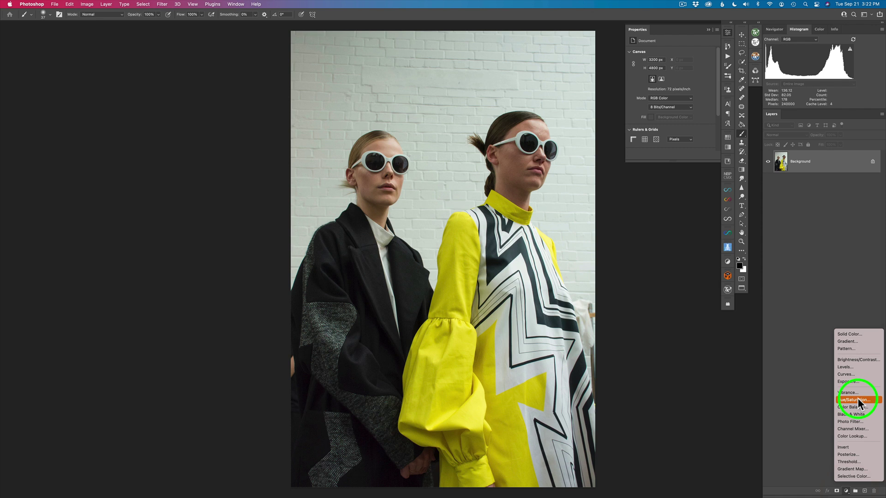
pyautogui.click(857, 400)
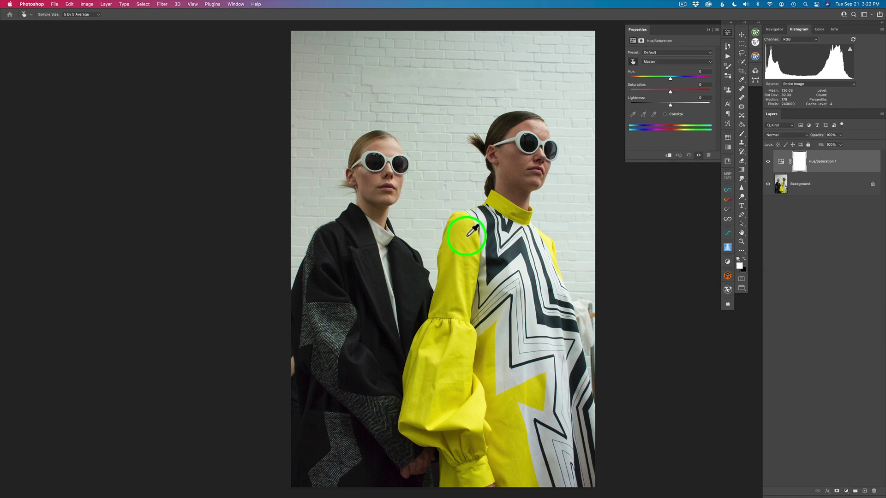
pyautogui.click(511, 206)
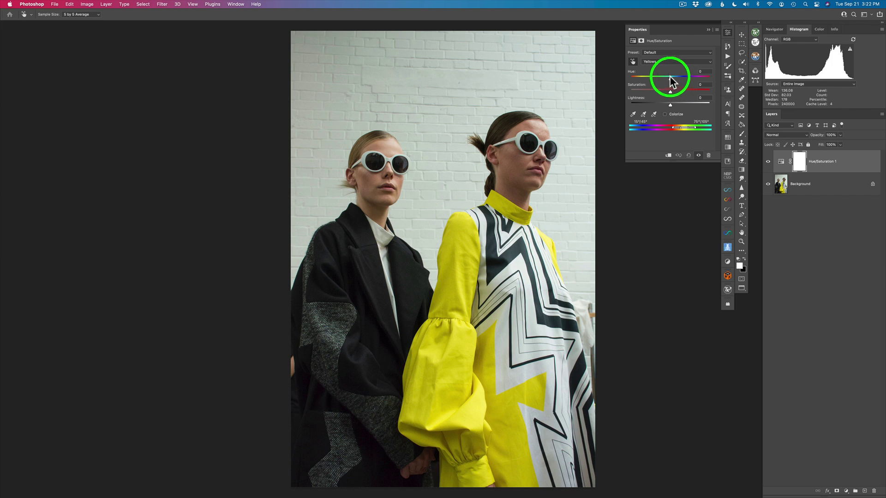
# Recolor the yellow dress red by setting the Yellows to hue -62, saturation +2 and lightness +12
pyautogui.moveTo(669, 77); pyautogui.dragTo(649, 77)
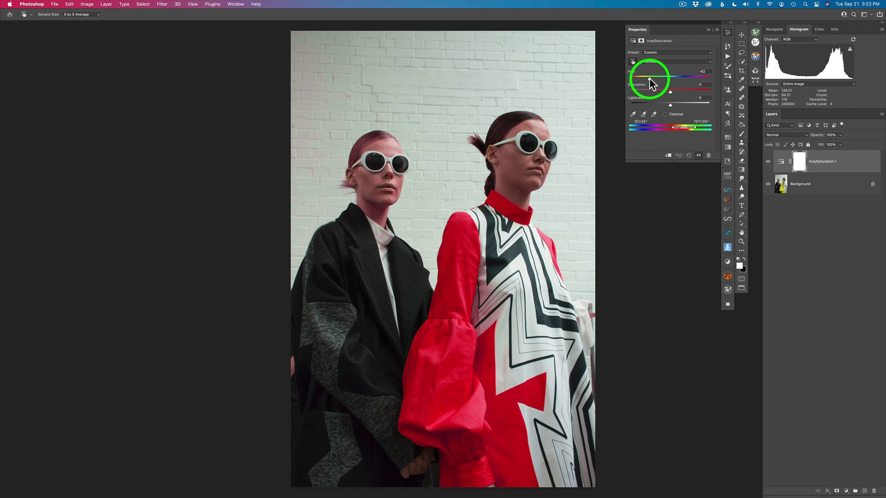
pyautogui.click(665, 95)
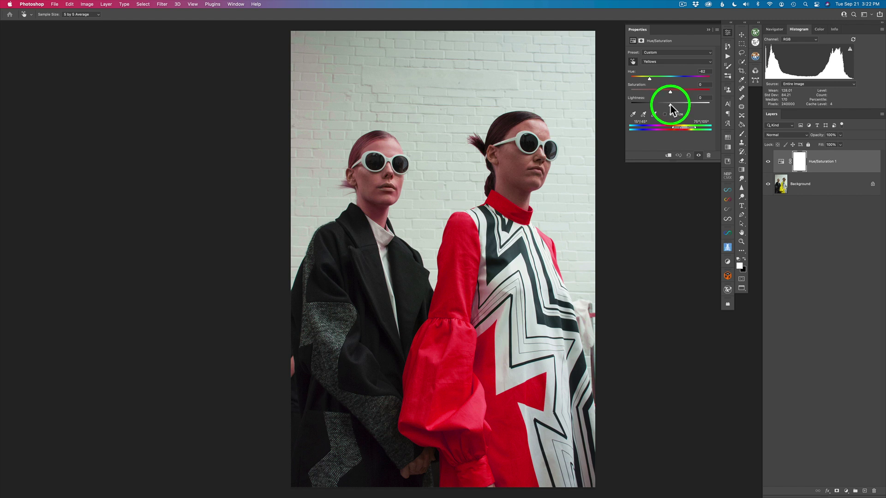
pyautogui.moveTo(670, 104); pyautogui.dragTo(675, 109)
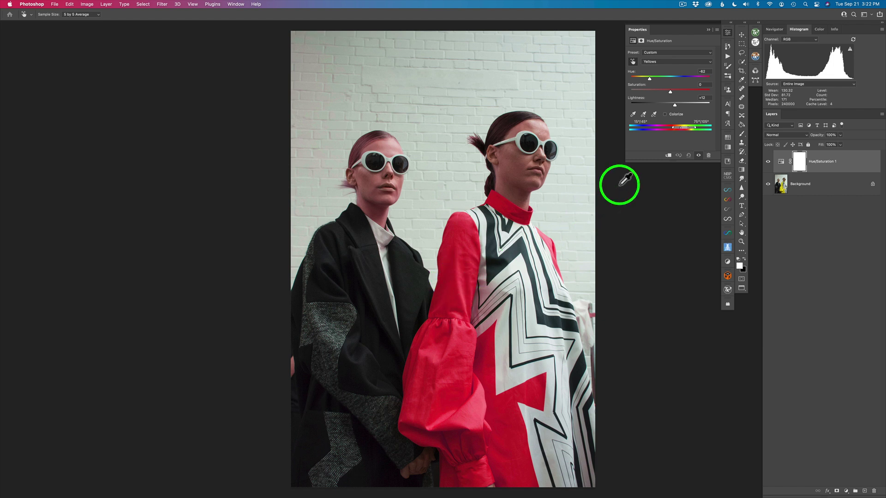
pyautogui.moveTo(670, 91); pyautogui.dragTo(671, 92)
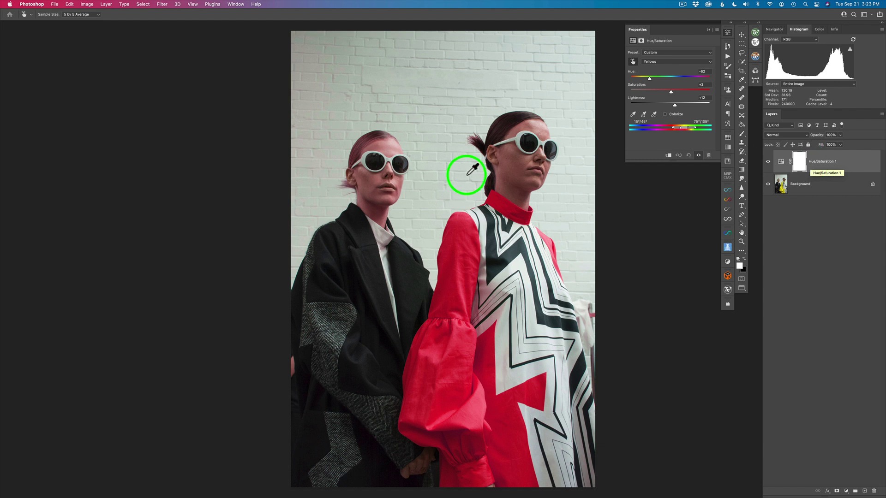
# Paint black on the layer mask over both women's faces and hair, the wall, and the clothes at the photo's right edge
pyautogui.press('b')
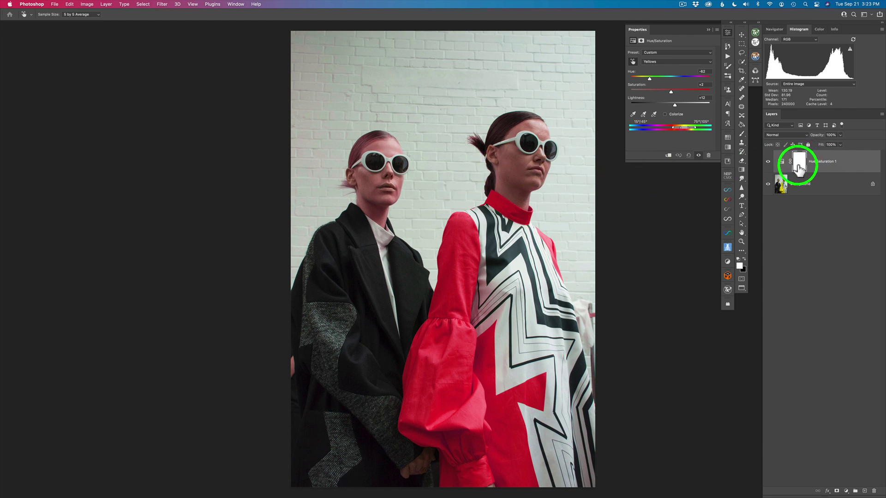
pyautogui.click(739, 260)
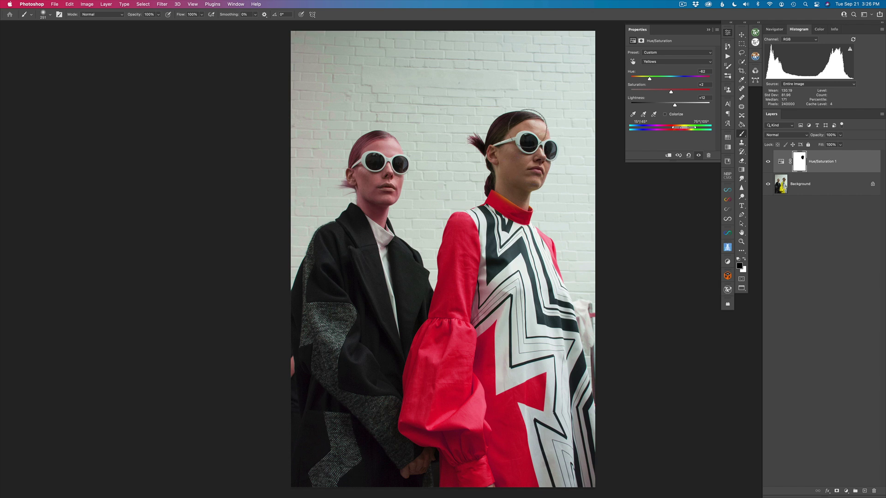
pyautogui.moveTo(388, 138)
pyautogui.mouseDown()
pyautogui.moveTo(377, 194)
pyautogui.moveTo(344, 173)
pyautogui.moveTo(370, 137)
pyautogui.moveTo(402, 171)
pyautogui.mouseUp()
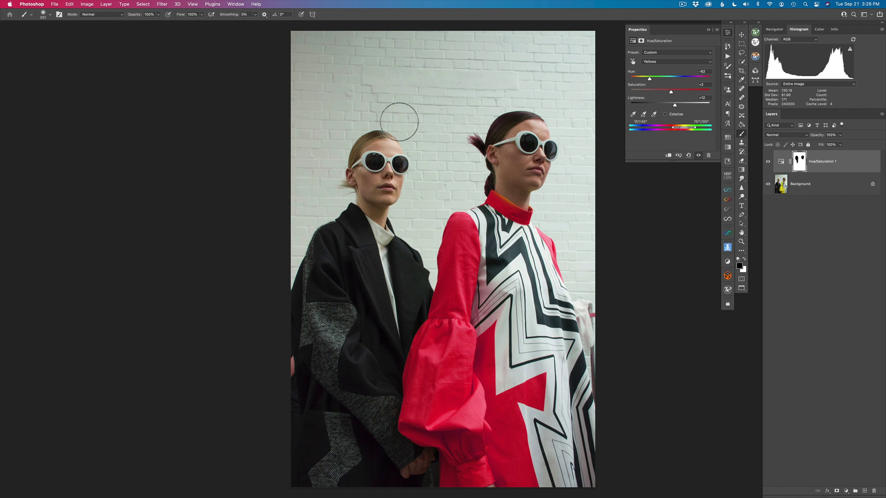
pyautogui.moveTo(458, 130)
pyautogui.mouseDown()
pyautogui.moveTo(465, 156)
pyautogui.moveTo(481, 129)
pyautogui.moveTo(495, 132)
pyautogui.moveTo(486, 161)
pyautogui.moveTo(485, 147)
pyautogui.moveTo(559, 135)
pyautogui.moveTo(500, 127)
pyautogui.moveTo(498, 146)
pyautogui.moveTo(471, 142)
pyautogui.moveTo(492, 99)
pyautogui.mouseUp()
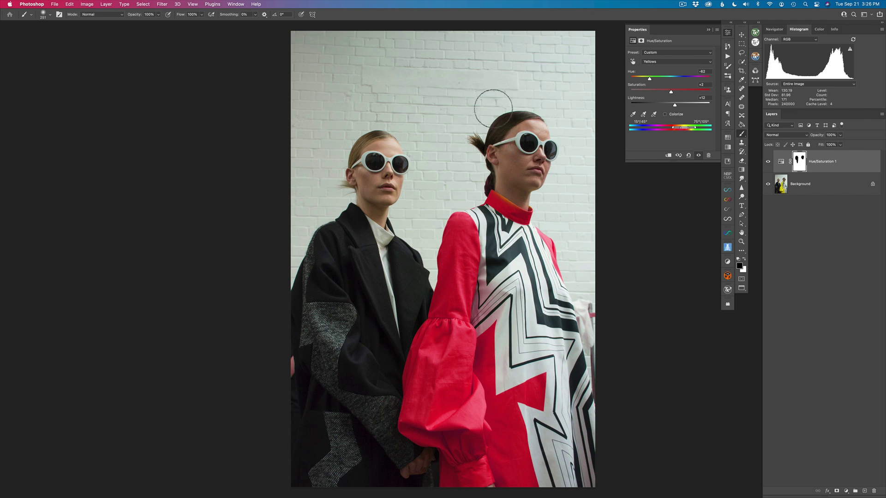
pyautogui.rightClick(595, 298)
pyautogui.click(593, 295)
pyautogui.moveTo(589, 291)
pyautogui.mouseDown()
pyautogui.moveTo(580, 291)
pyautogui.moveTo(592, 314)
pyautogui.mouseUp()
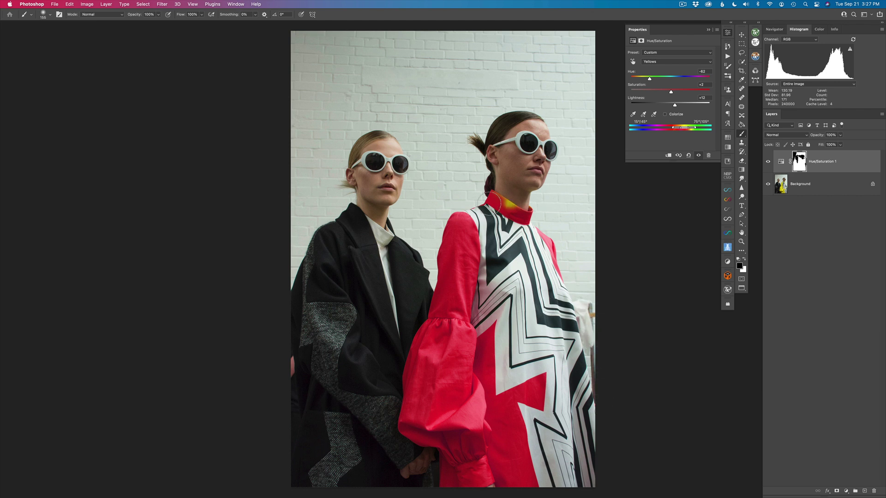
# Refine the mask at the dress's collar with a small soft brush, painting white over the yellow patch and black over the neck
pyautogui.scroll(5, 490, 203)
pyautogui.hscroll(4, 489, 202)
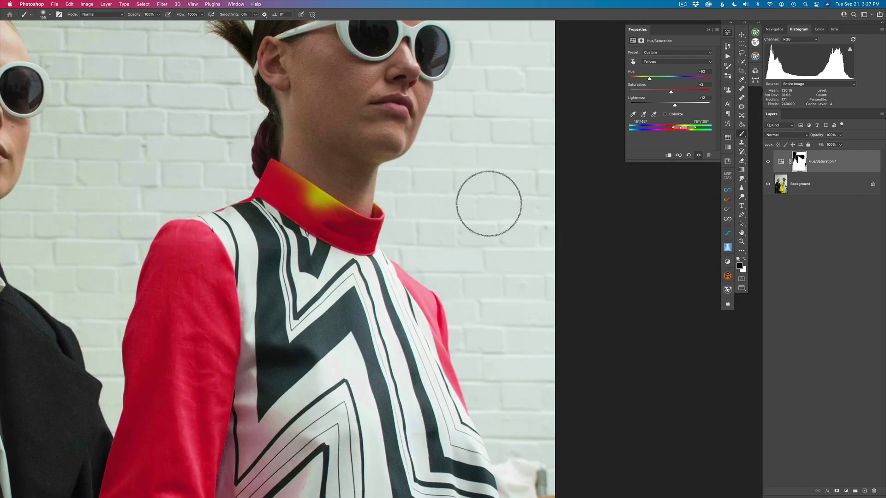
pyautogui.moveTo(300, 196); pyautogui.dragTo(278, 196)
pyautogui.click(305, 203)
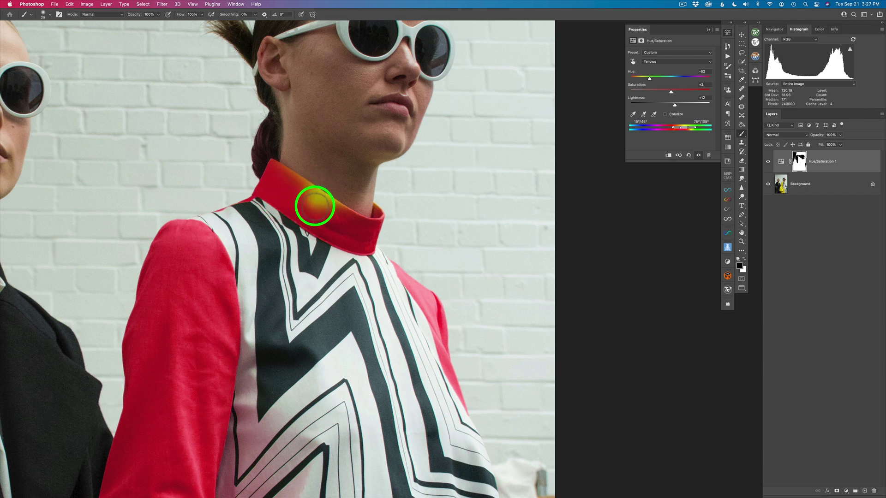
pyautogui.press('x')
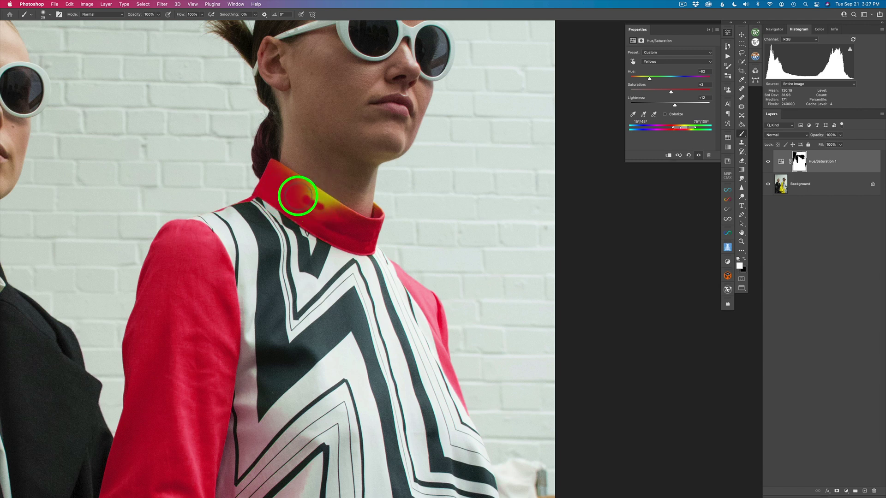
pyautogui.moveTo(294, 195)
pyautogui.mouseDown()
pyautogui.moveTo(279, 166)
pyautogui.moveTo(340, 207)
pyautogui.moveTo(308, 185)
pyautogui.moveTo(317, 195)
pyautogui.moveTo(305, 192)
pyautogui.moveTo(343, 220)
pyautogui.moveTo(295, 183)
pyautogui.moveTo(348, 238)
pyautogui.moveTo(380, 215)
pyautogui.moveTo(346, 211)
pyautogui.mouseUp()
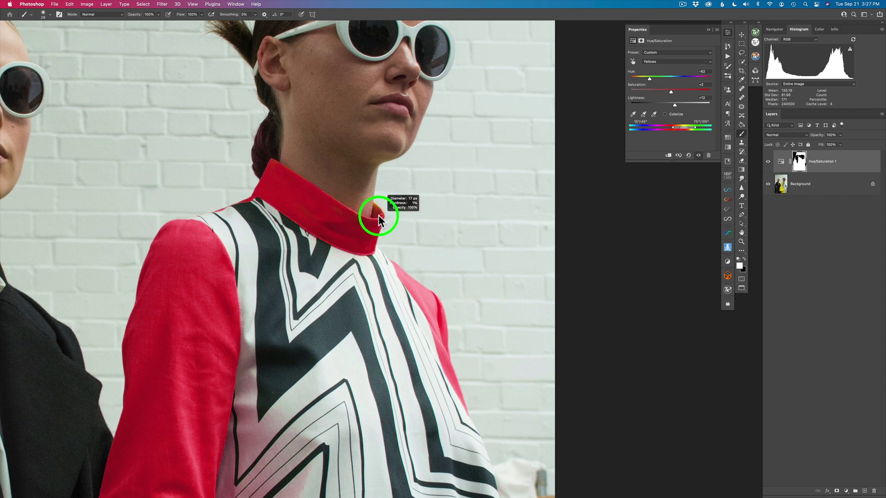
pyautogui.moveTo(379, 218); pyautogui.dragTo(377, 214)
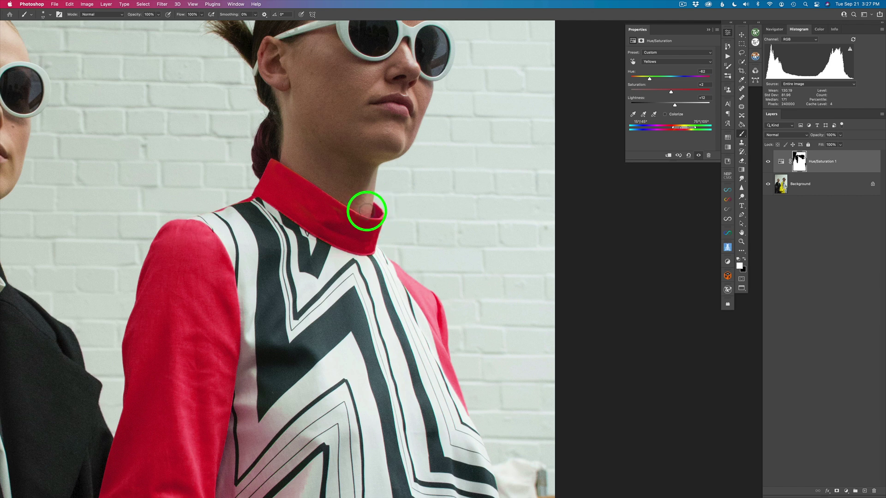
pyautogui.press('x')
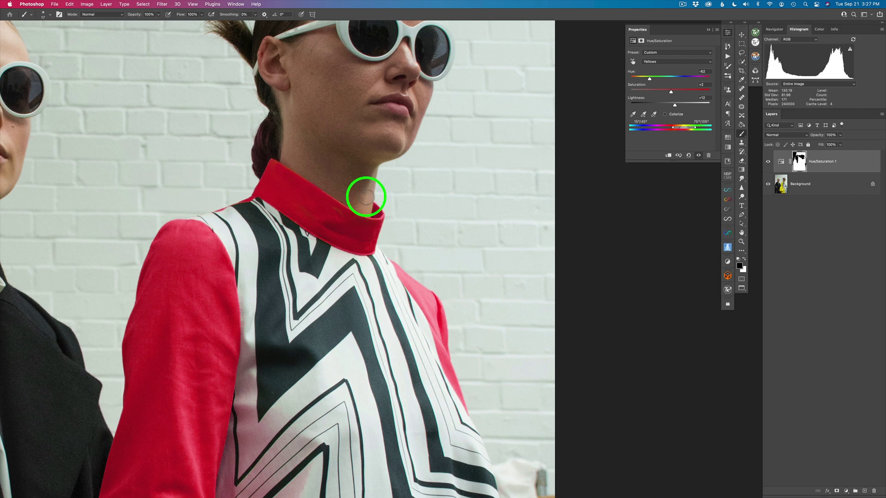
# Hide and reshow the Hue/Saturation layer with the whole photo in view to compare the dress before and after
pyautogui.press('super+minus')
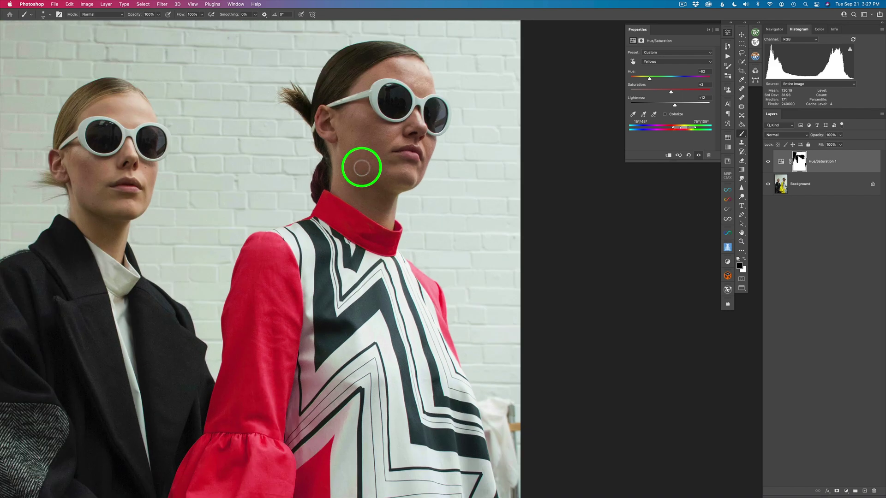
pyautogui.press('super+minus')
pyautogui.press('super+minus')
pyautogui.press('super+minus')
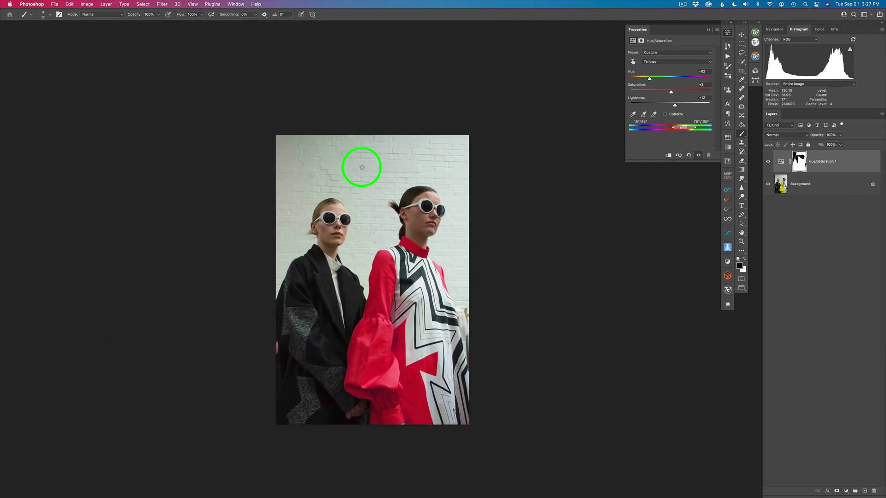
pyautogui.press('super+plus')
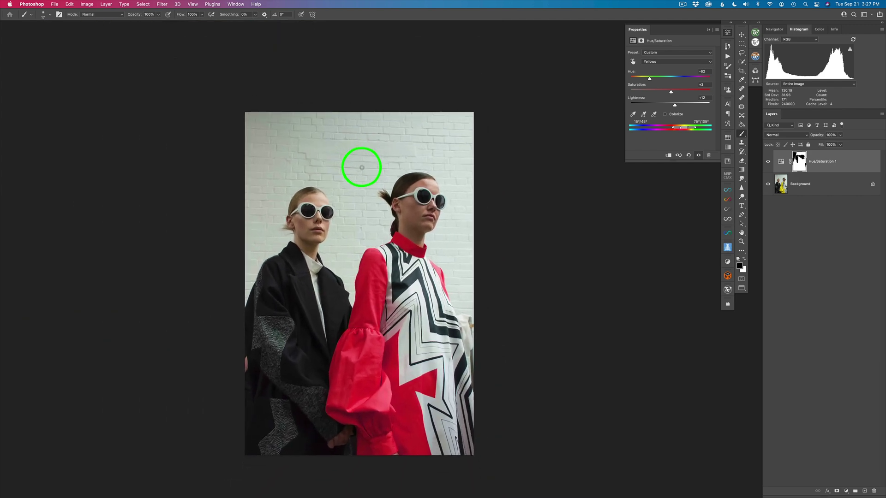
pyautogui.click(769, 161)
pyautogui.click(768, 162)
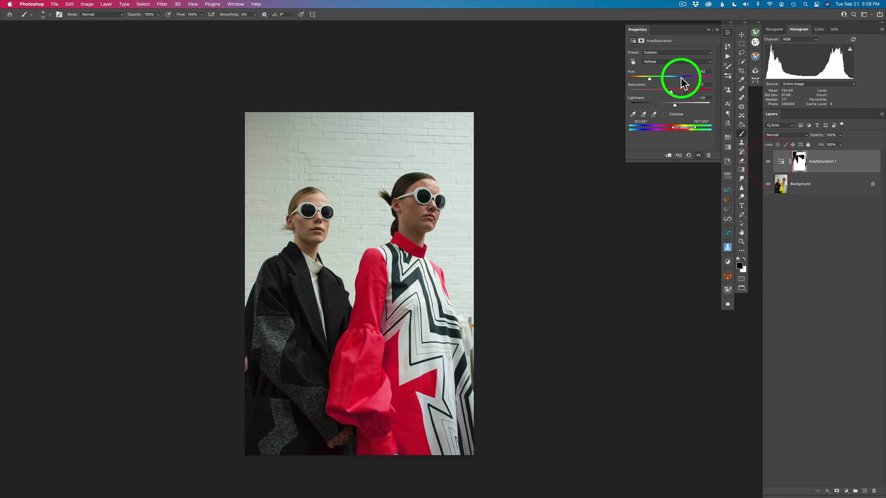
# Set the Yellows to hue +137, saturation -31 and lightness +2, and paint black on the mask over the skin at the photo's left edge
pyautogui.moveTo(649, 79); pyautogui.dragTo(671, 109)
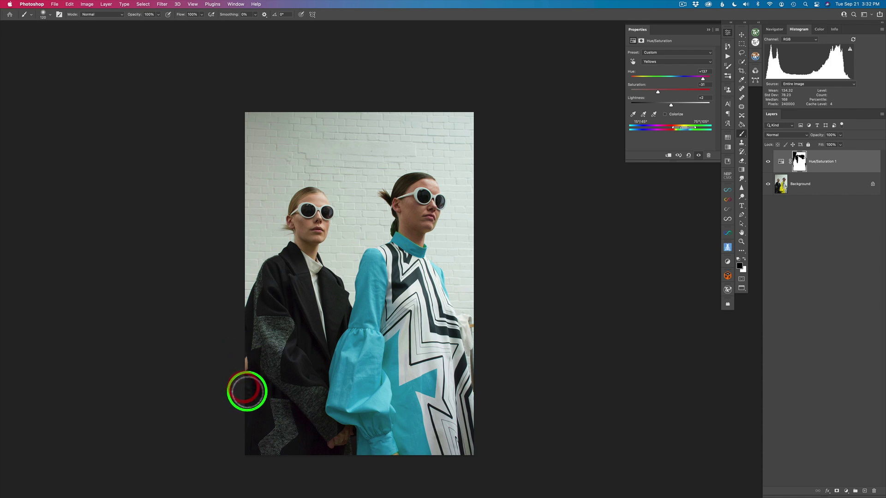
pyautogui.click(249, 384)
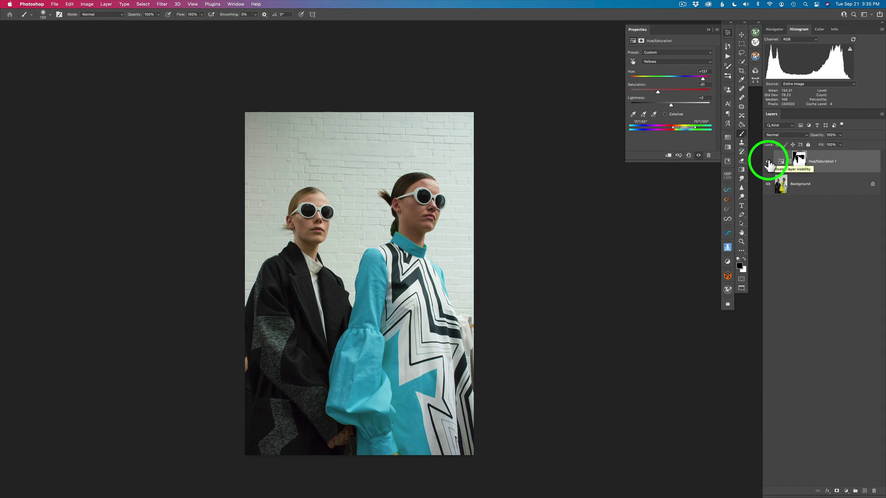
# Toggle the adjustment layer's visibility to compare the blue dress with the original yellow one
pyautogui.click(768, 162)
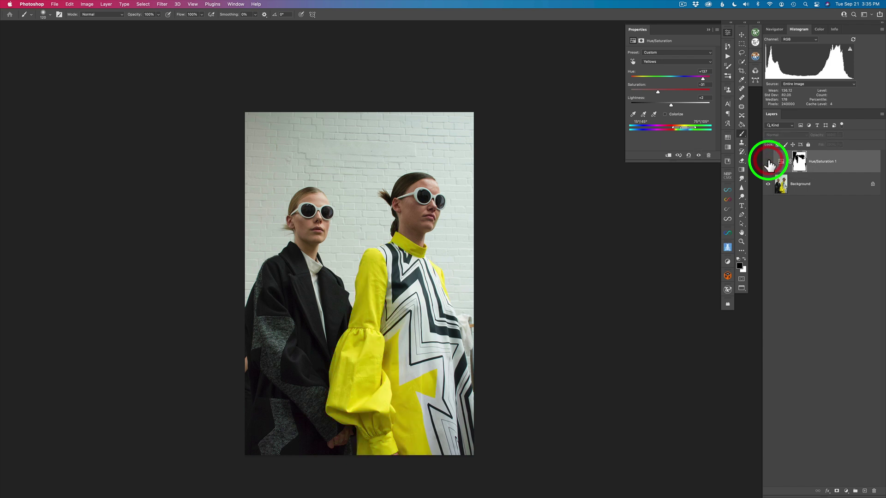
pyautogui.click(769, 161)
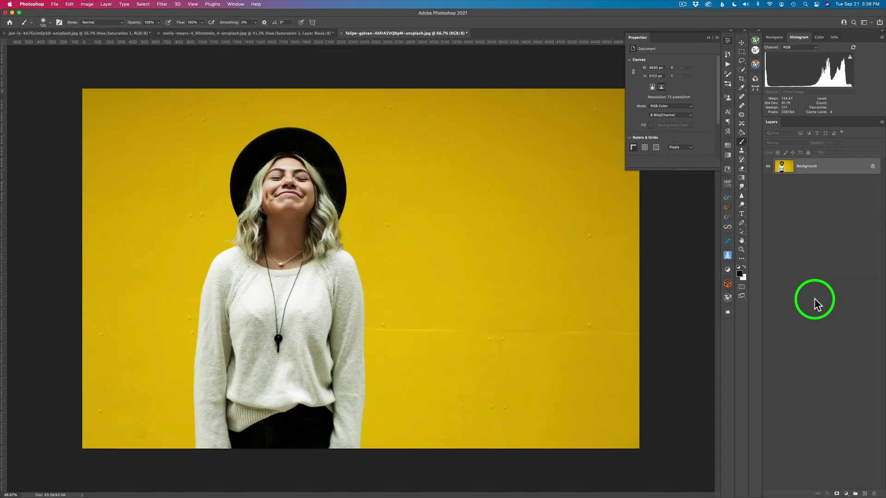
# Add a Hue/Saturation layer to the yellow-wall photo, target Yellows by sampling the wall, and shift the hue to turn it red
pyautogui.click(846, 494)
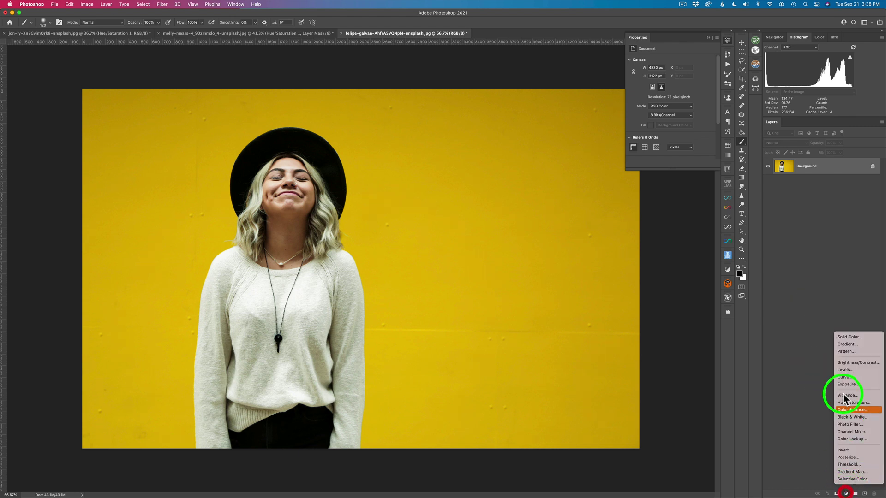
pyautogui.click(851, 404)
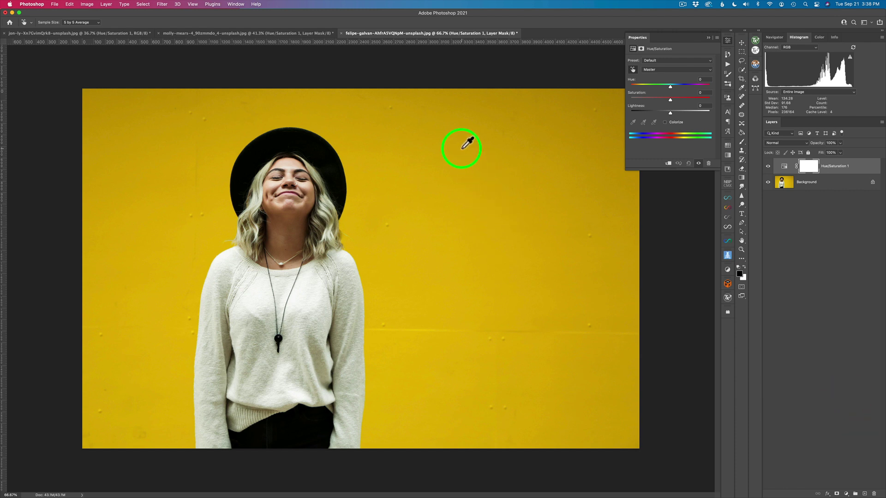
pyautogui.click(395, 160)
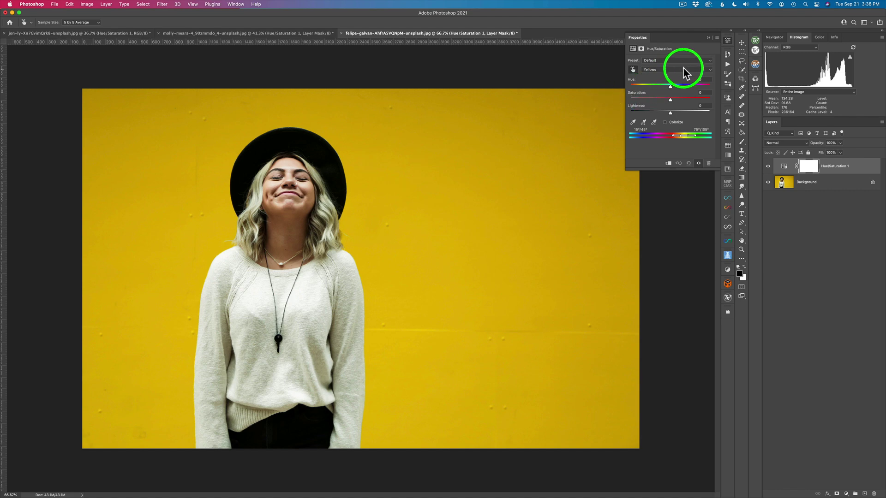
pyautogui.moveTo(670, 86)
pyautogui.mouseDown()
pyautogui.moveTo(645, 88)
pyautogui.moveTo(657, 90)
pyautogui.mouseUp()
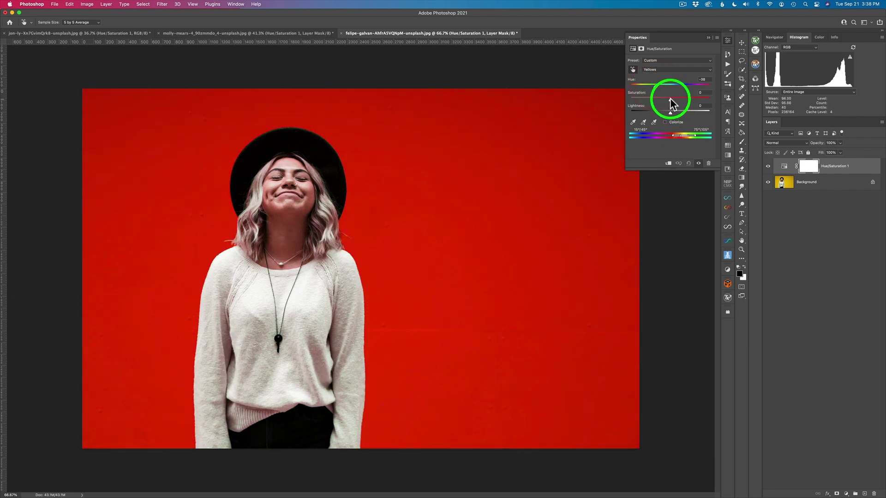
# Set the Yellows saturation to -11 for the red wall, and hide and reshow the Hue/Saturation layer to compare with the original
pyautogui.moveTo(670, 99); pyautogui.dragTo(669, 98)
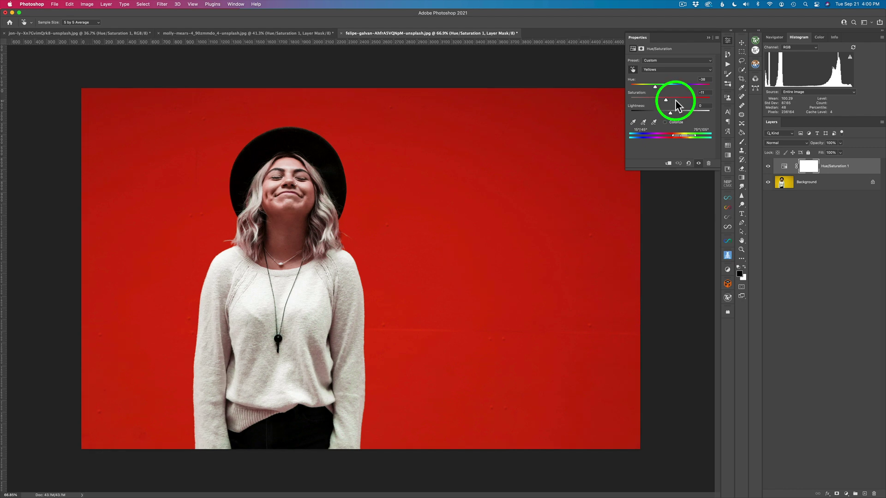
pyautogui.click(768, 167)
pyautogui.click(769, 168)
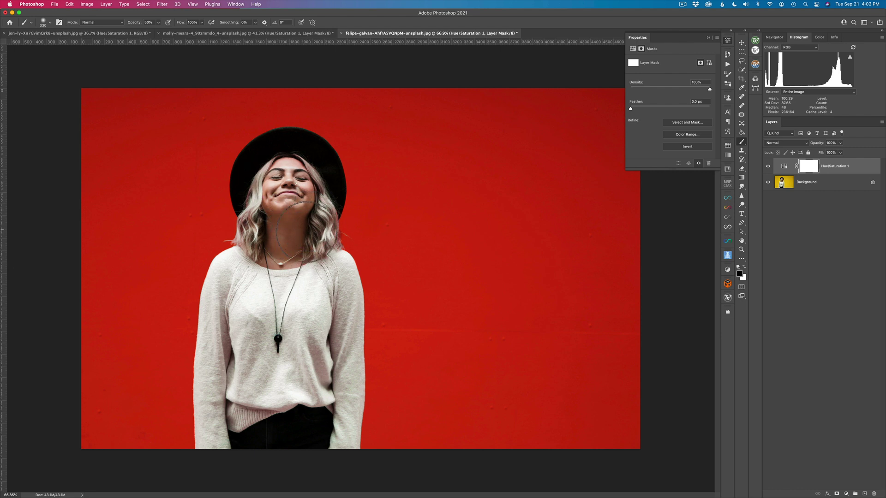
# Paint black at 50% opacity on the Hue/Saturation mask over the woman's face, and toggle the layer to check the result
pyautogui.moveTo(278, 185); pyautogui.dragTo(283, 189)
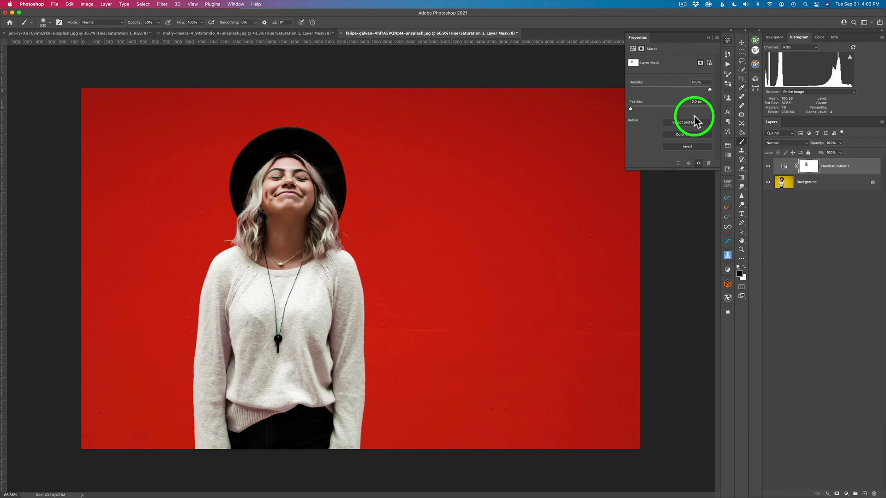
pyautogui.click(768, 167)
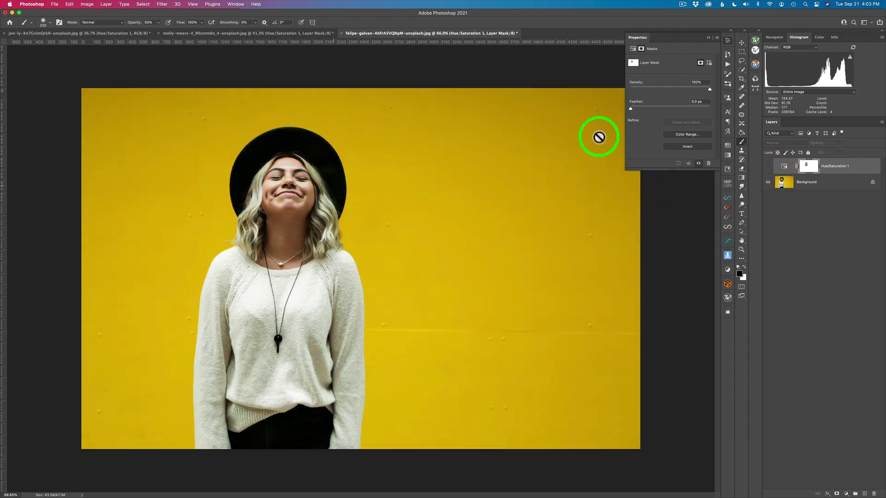
pyautogui.click(768, 166)
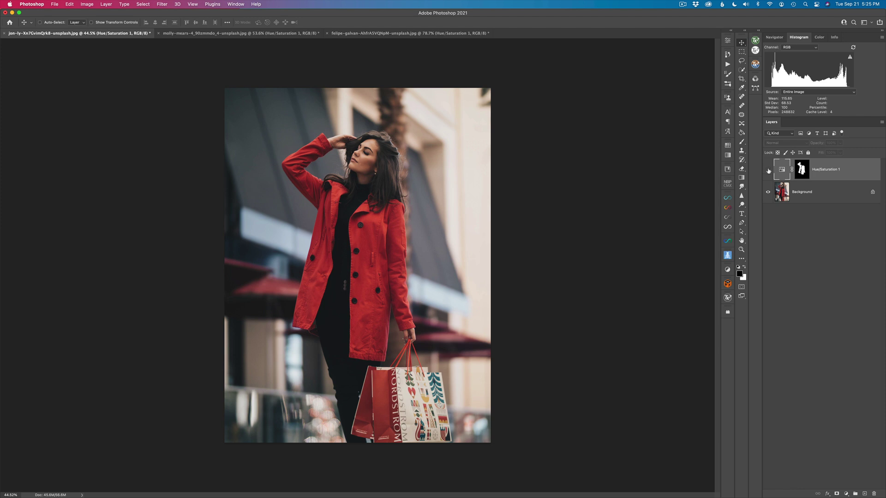
# Toggle the Hue/Saturation layer in the coat, dress and wall photos in turn to compare each recolor with its original
pyautogui.click(768, 170)
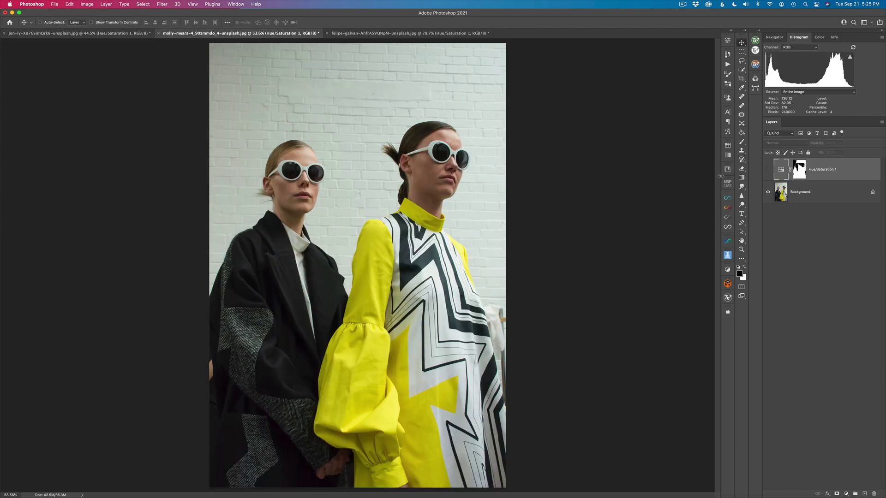
pyautogui.click(768, 170)
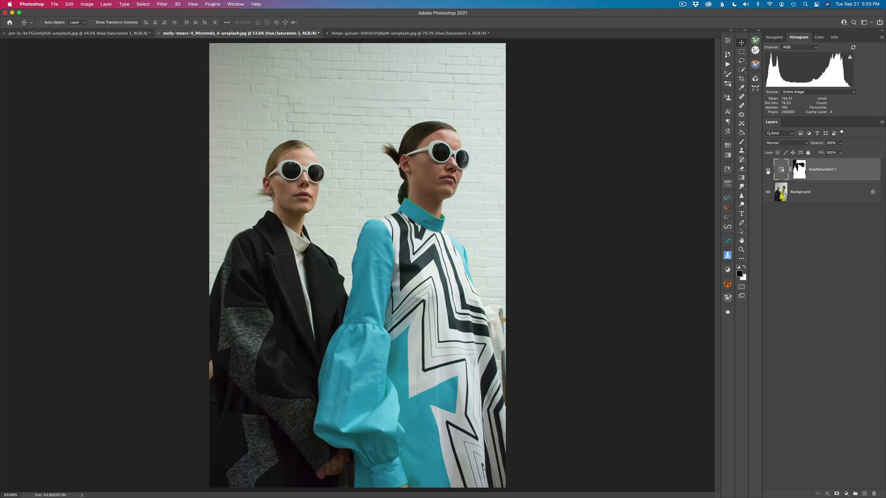
pyautogui.click(397, 36)
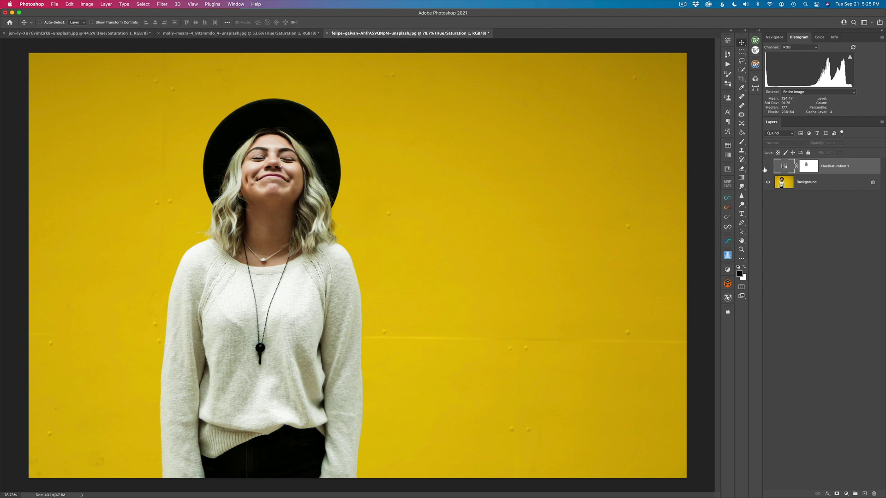
pyautogui.click(768, 168)
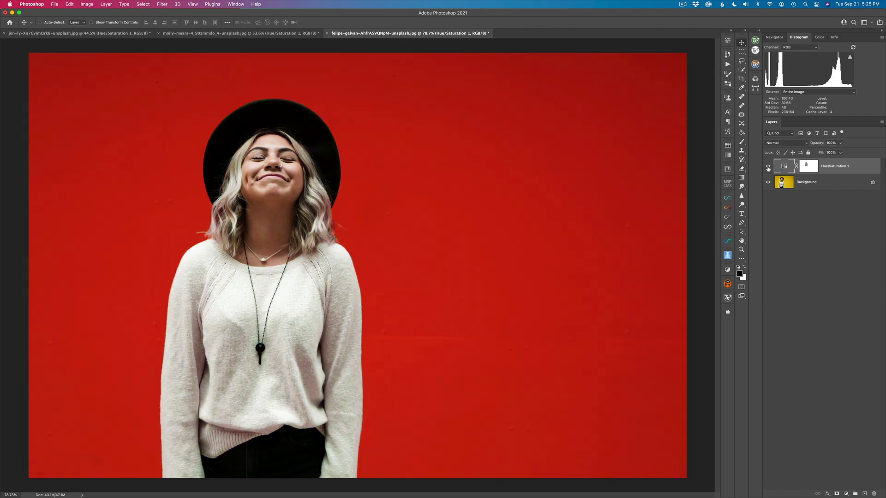